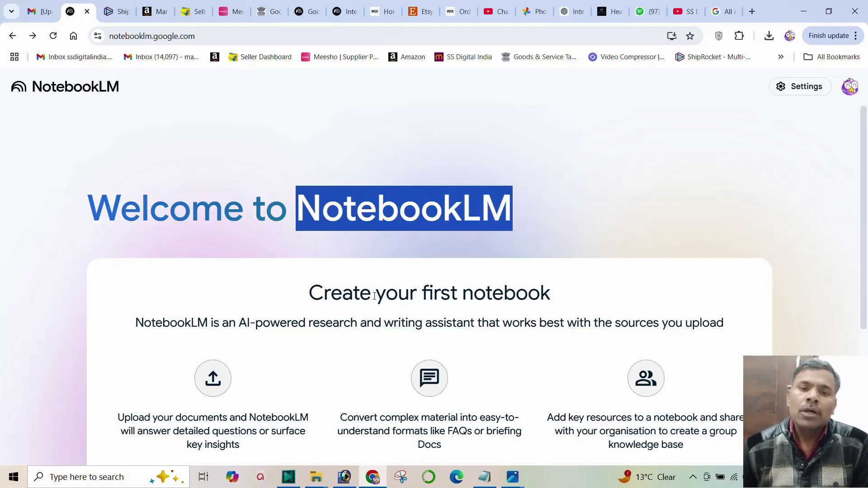
# - Read the Google Workspace update email in Gmail for the NotebookLM core service start date and current availability
pyautogui.click(352, 207)
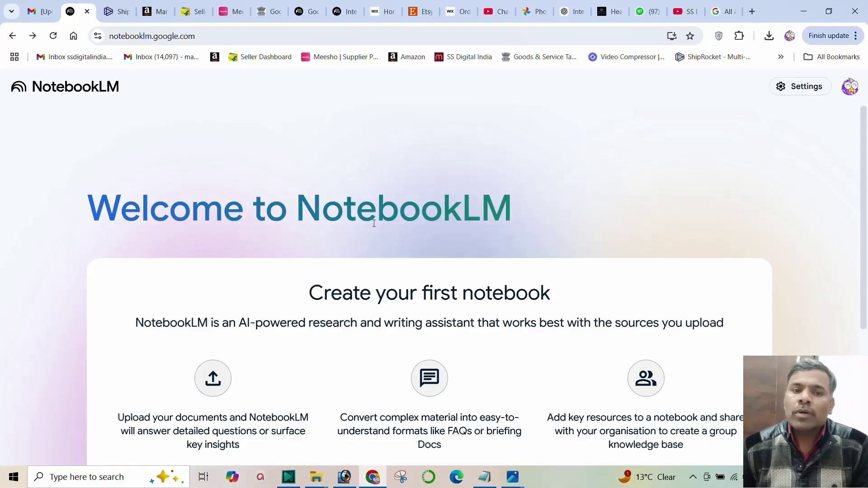
pyautogui.click(40, 10)
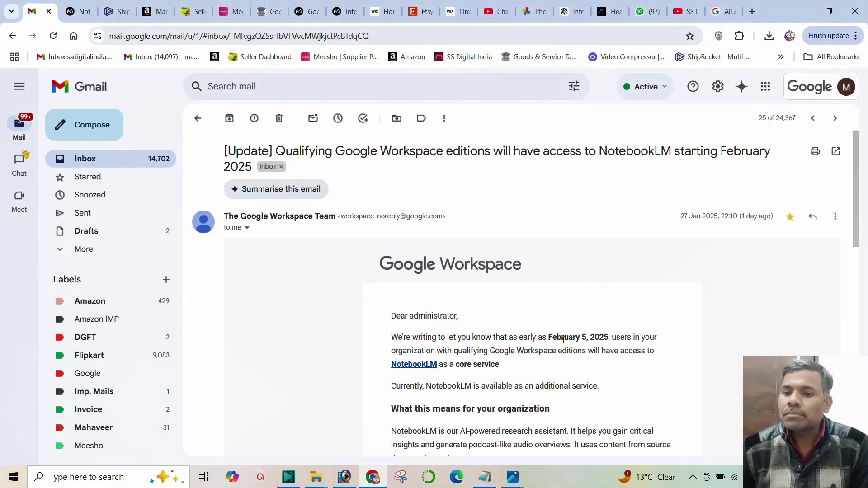
pyautogui.moveTo(547, 338); pyautogui.dragTo(609, 338)
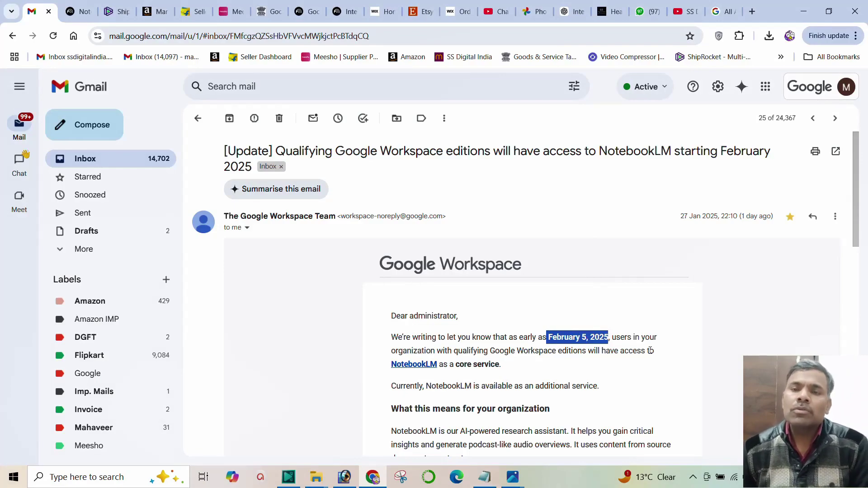
pyautogui.click(765, 87)
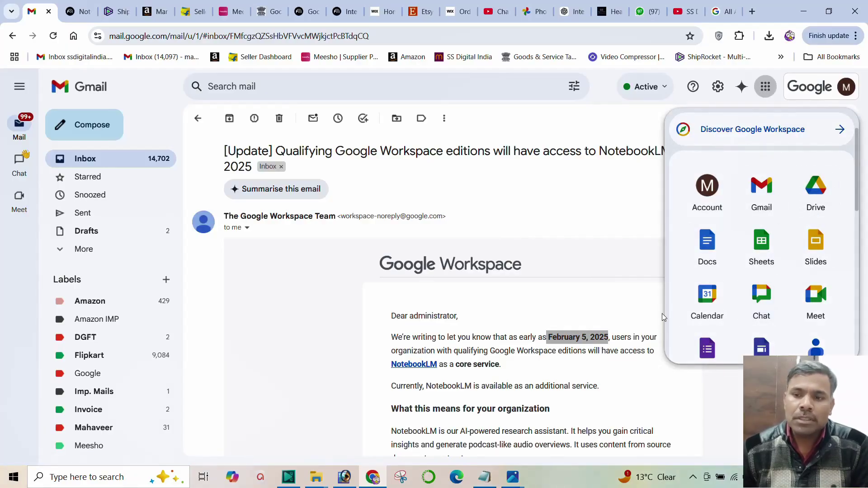
pyautogui.click(521, 369)
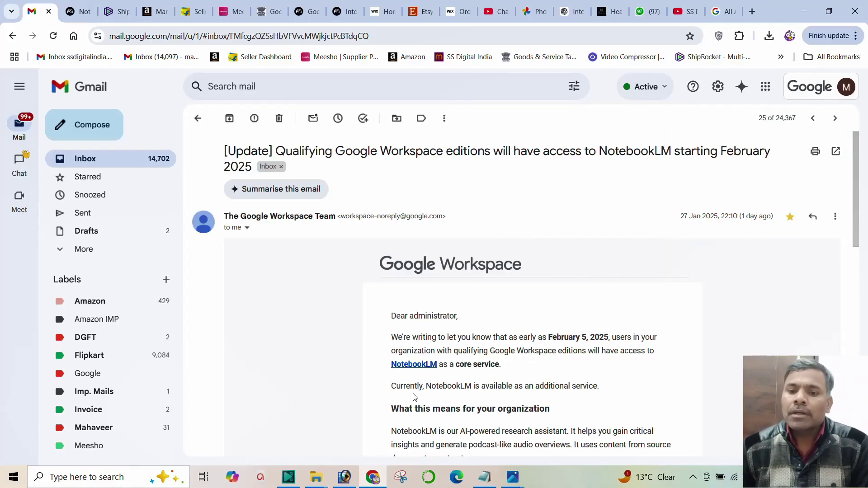
pyautogui.moveTo(392, 386); pyautogui.dragTo(610, 393)
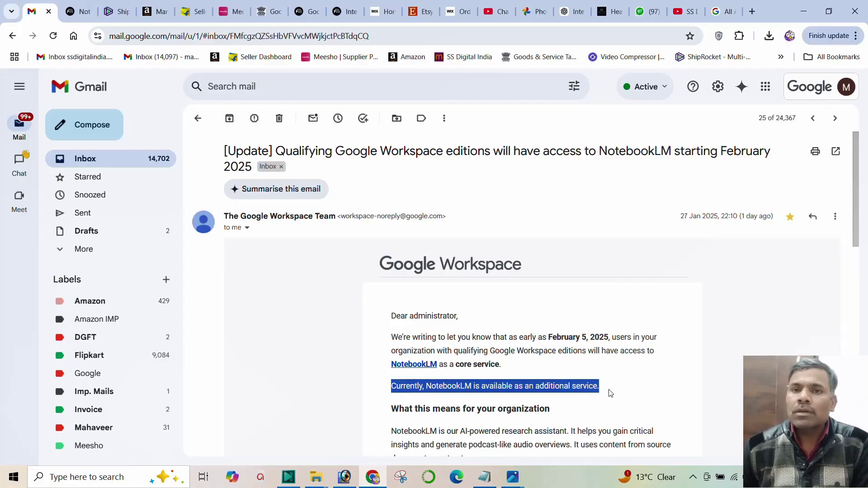
# - Return to the NotebookLM welcome page and create a new notebook
pyautogui.click(80, 10)
pyautogui.click(152, 35)
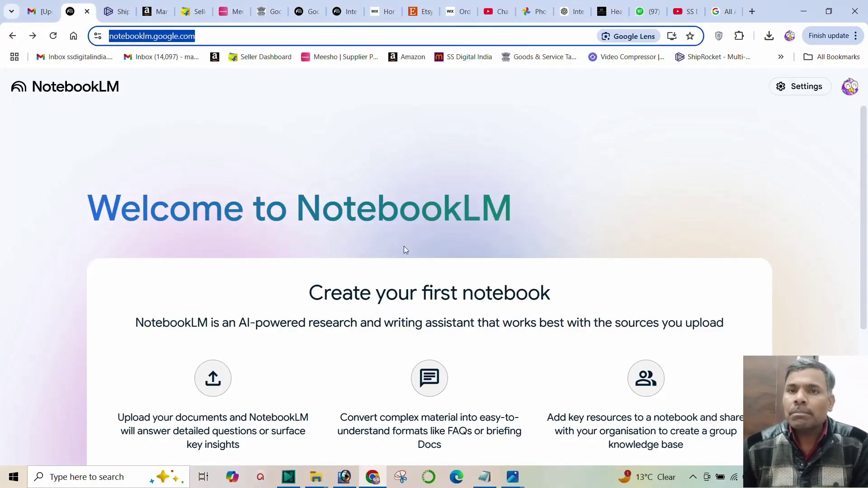
pyautogui.scroll(-3, 405, 250)
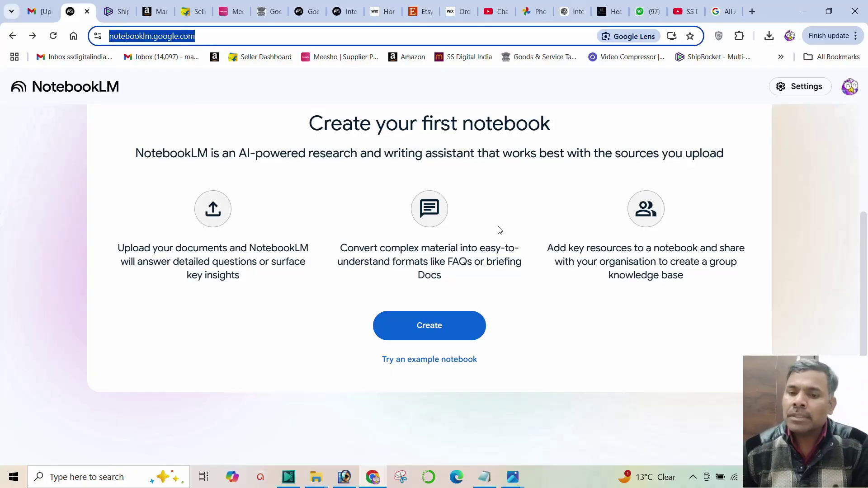
pyautogui.click(421, 331)
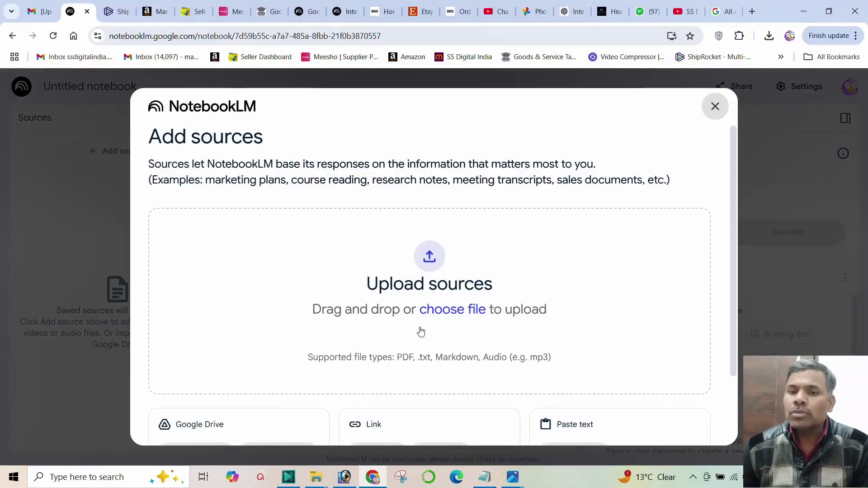
# - Examine the supported upload file types and the available source options for the new notebook
pyautogui.scroll(-3, 415, 294)
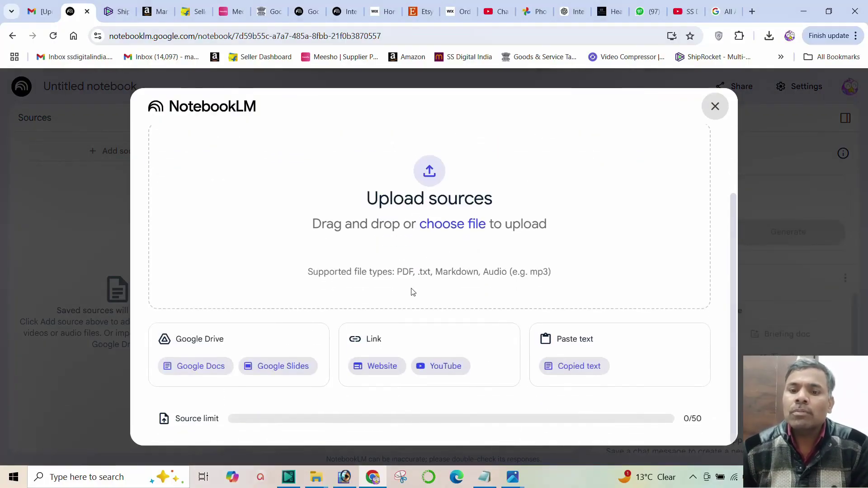
pyautogui.scroll(2, 414, 296)
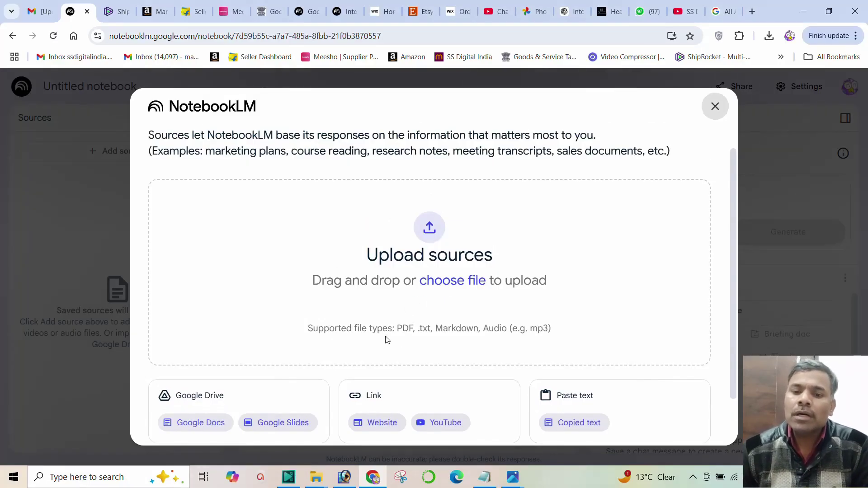
pyautogui.doubleClick(398, 329)
pyautogui.moveTo(394, 328); pyautogui.dragTo(417, 329)
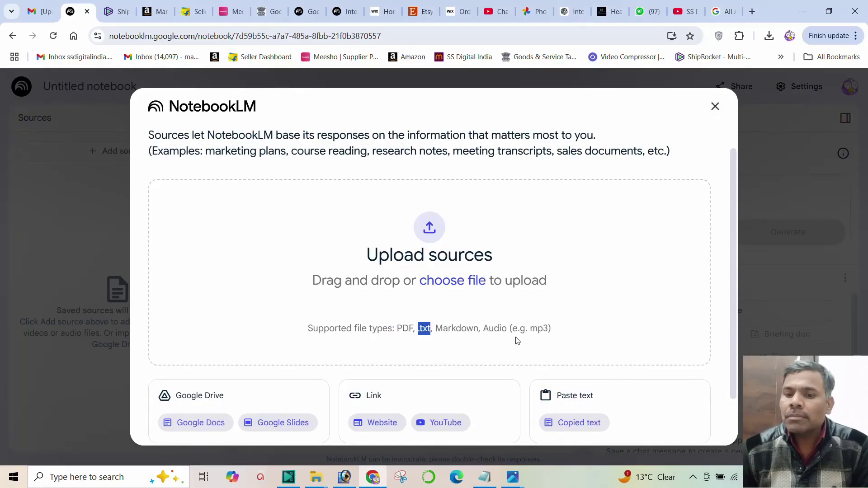
pyautogui.moveTo(482, 329); pyautogui.dragTo(565, 331)
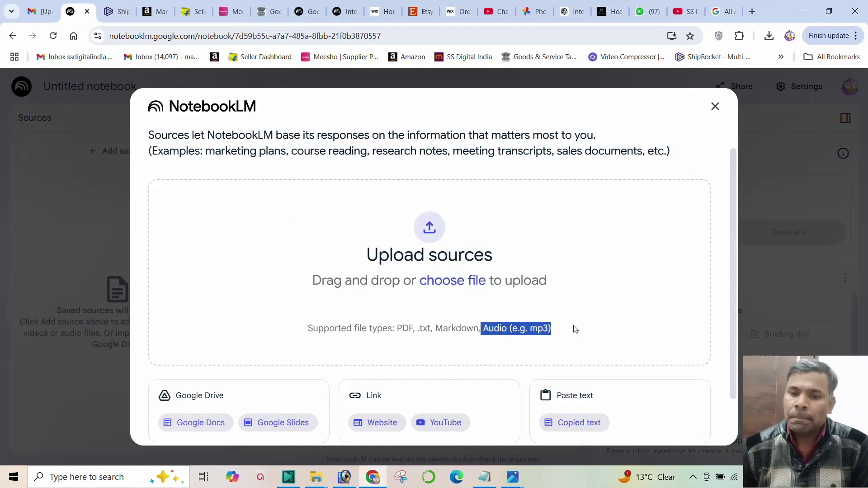
pyautogui.scroll(-2, 395, 310)
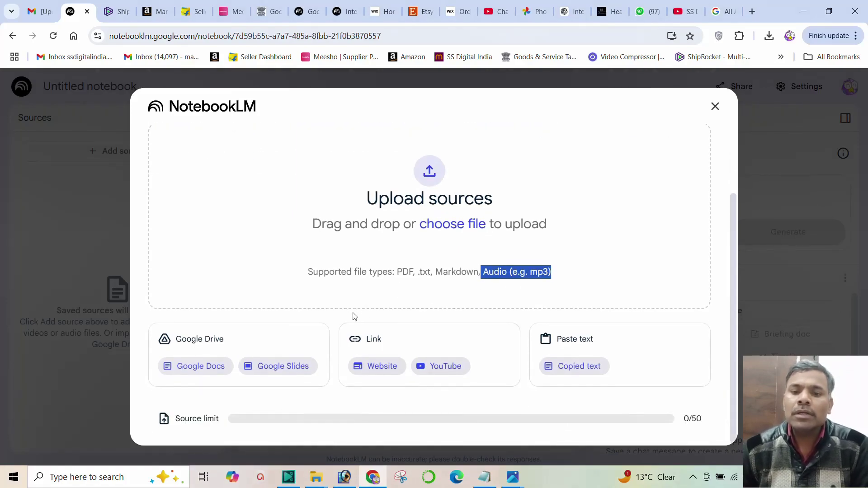
pyautogui.click(370, 288)
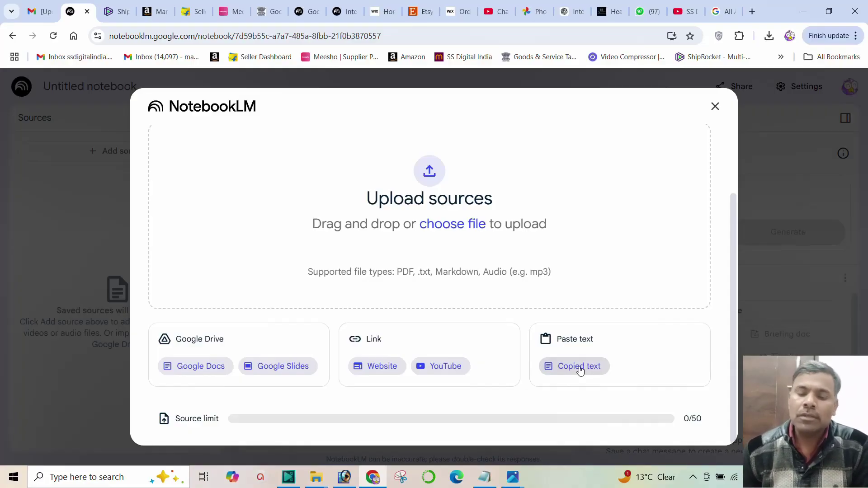
# - Choose YouTube as the source type and read the notes on transcript, public-video and recent-upload limits
pyautogui.click(438, 371)
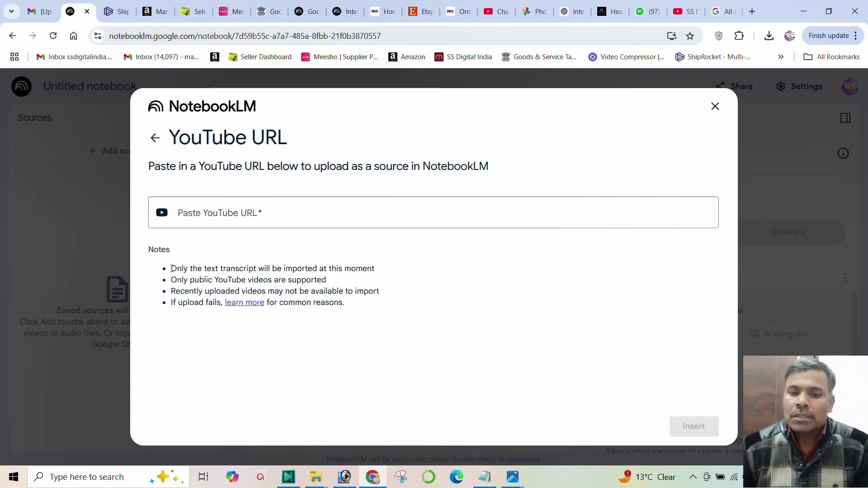
pyautogui.moveTo(172, 269); pyautogui.dragTo(390, 270)
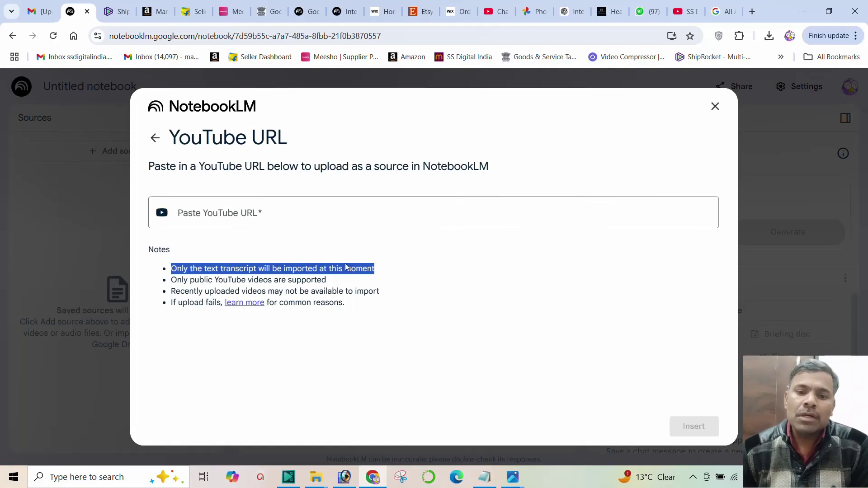
pyautogui.moveTo(172, 279); pyautogui.dragTo(328, 281)
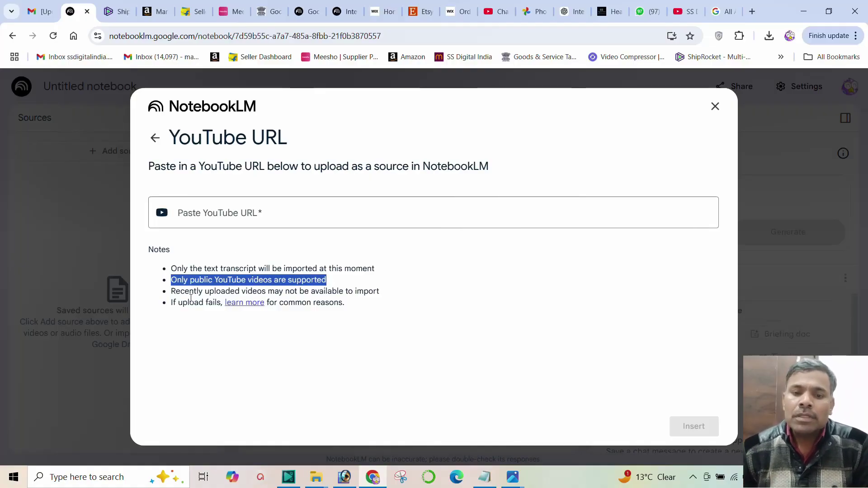
pyautogui.click(170, 294)
pyautogui.moveTo(170, 294); pyautogui.dragTo(407, 300)
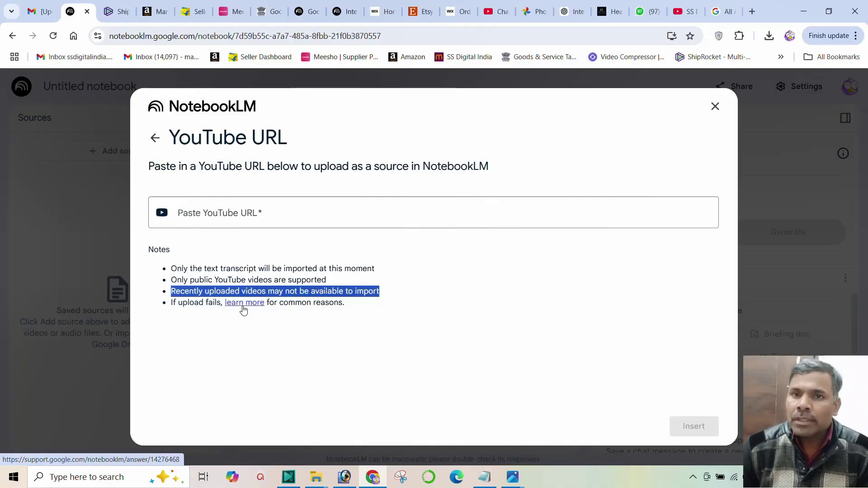
# - On the SS Digital India YouTube channel, open the video on extended GSTR-1 and GSTR-3B due dates, pause playback and copy its URL
pyautogui.click(210, 214)
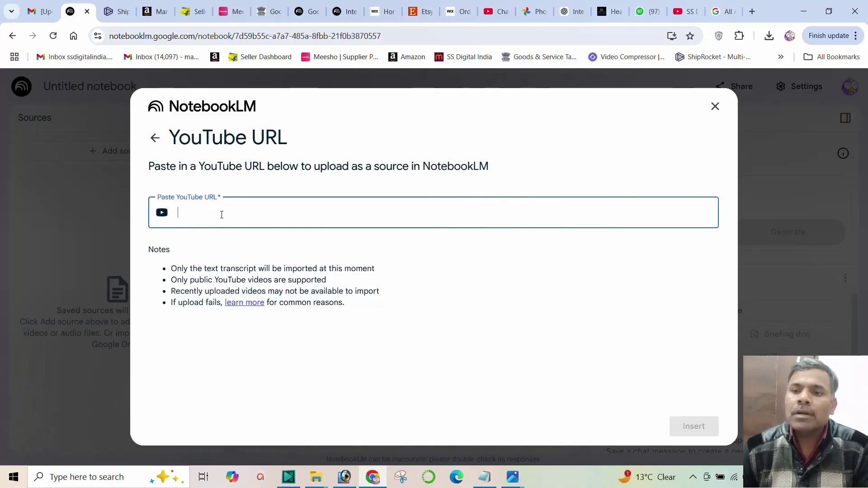
pyautogui.click(684, 13)
pyautogui.scroll(-5, 587, 303)
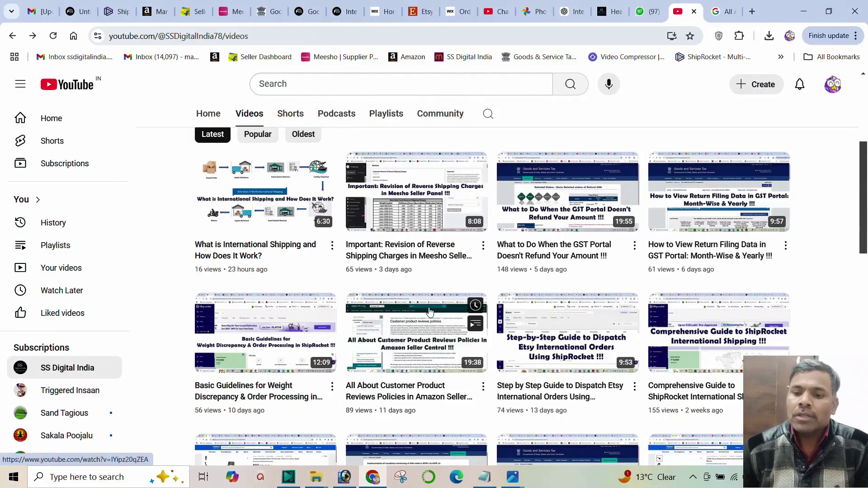
pyautogui.scroll(-2, 429, 312)
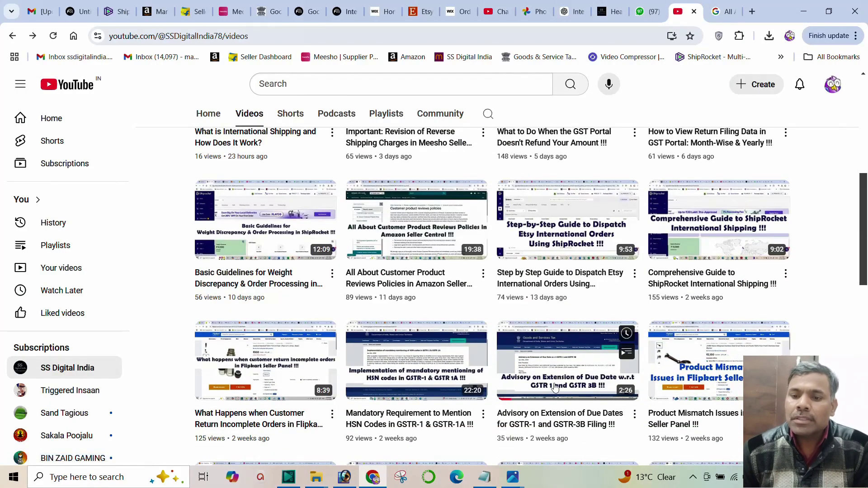
pyautogui.click(544, 369)
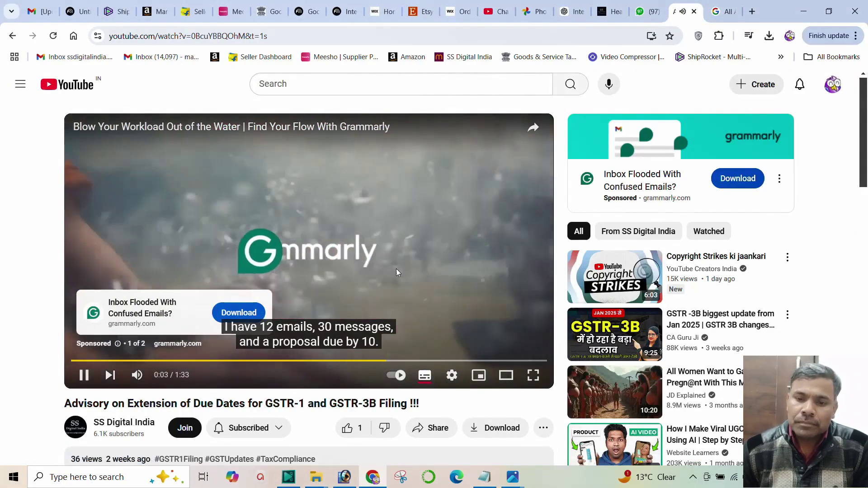
pyautogui.click(327, 205)
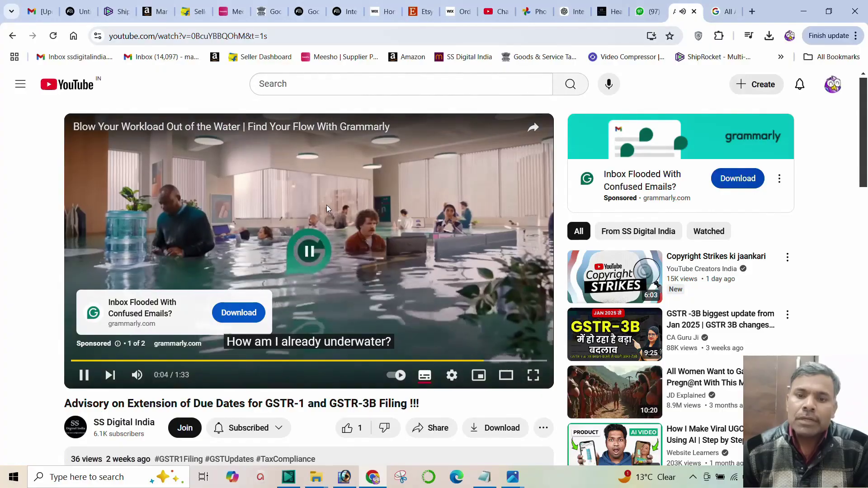
pyautogui.click(205, 41)
pyautogui.hotkey('ctrl', 'c')
pyautogui.rightClick(204, 40)
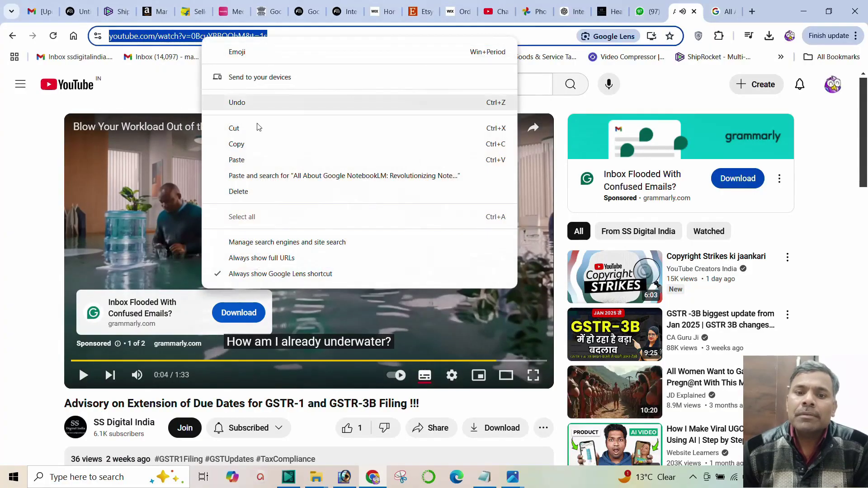
pyautogui.click(239, 144)
# - Back in NotebookLM, enter the copied video URL as the YouTube source and insert it into the notebook
pyautogui.click(75, 14)
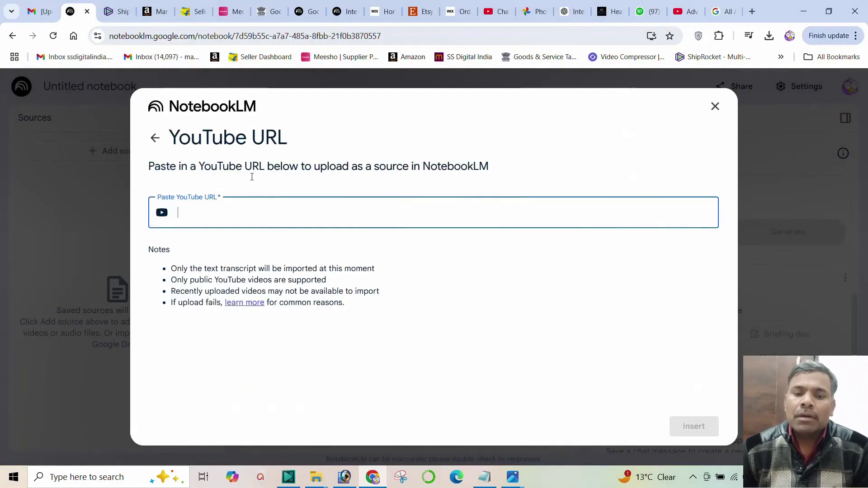
pyautogui.hotkey('ctrl', 'v')
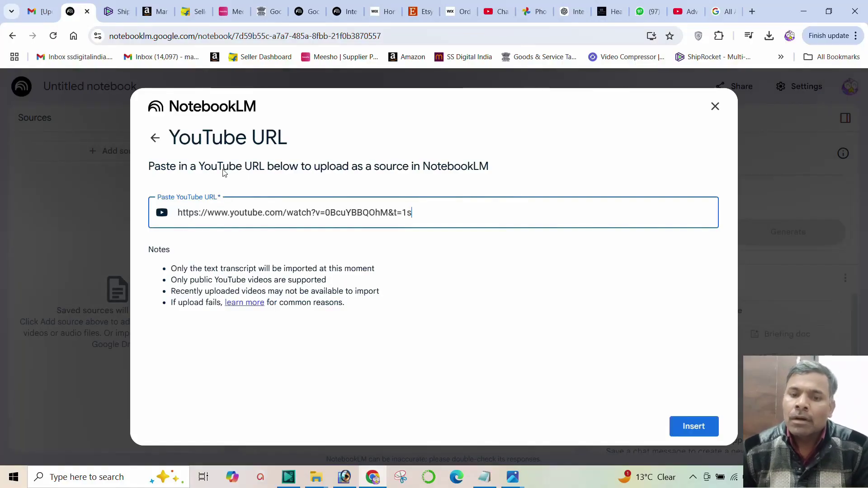
pyautogui.click(693, 427)
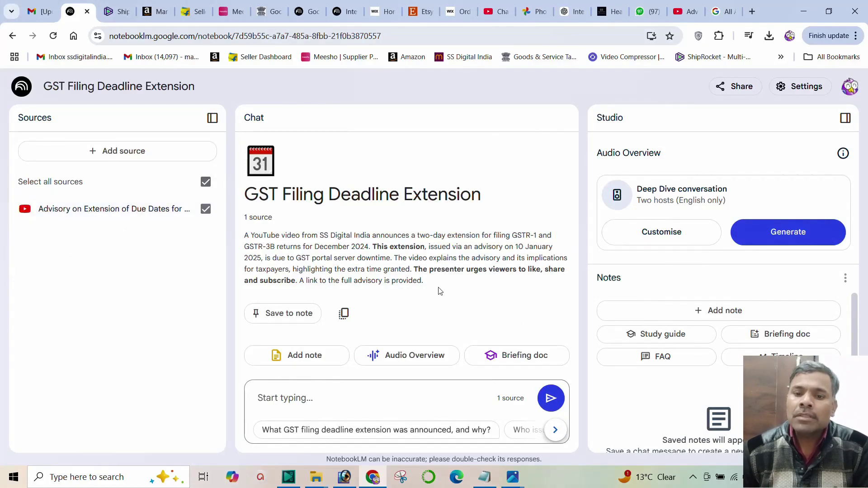
# - Review the source count and the generated summary in the notebook's chat area
pyautogui.moveTo(441, 289); pyautogui.dragTo(293, 216)
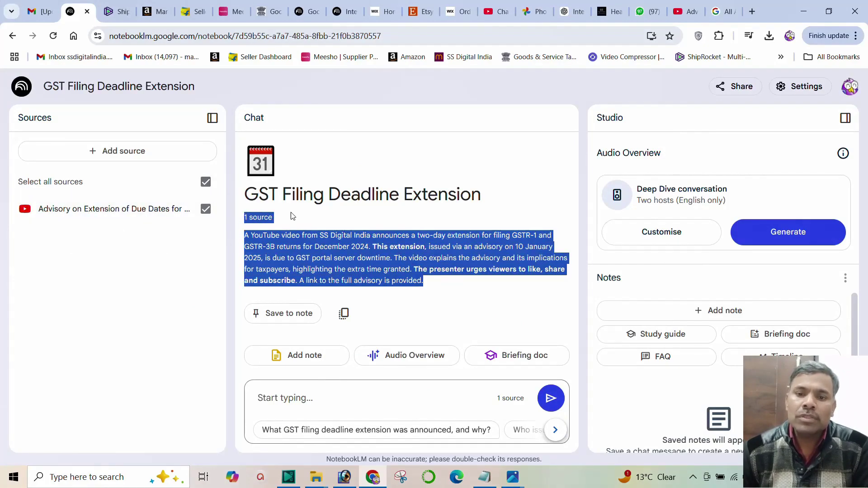
pyautogui.click(293, 216)
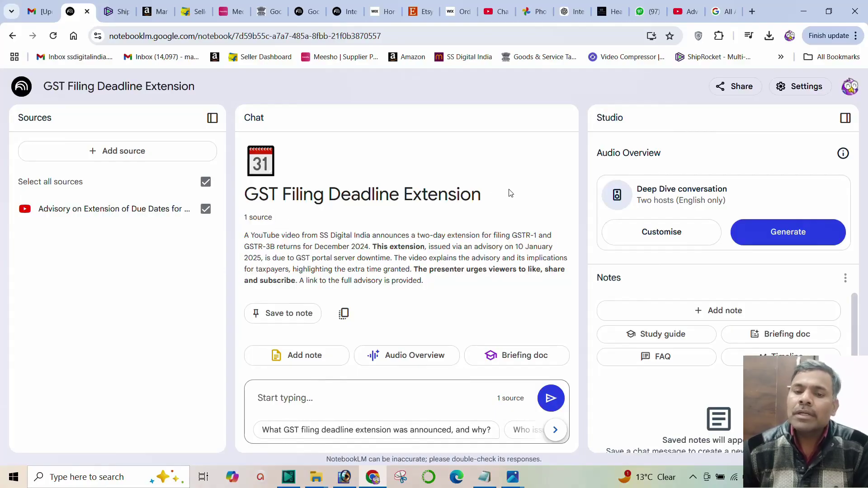
pyautogui.moveTo(246, 218); pyautogui.dragTo(292, 223)
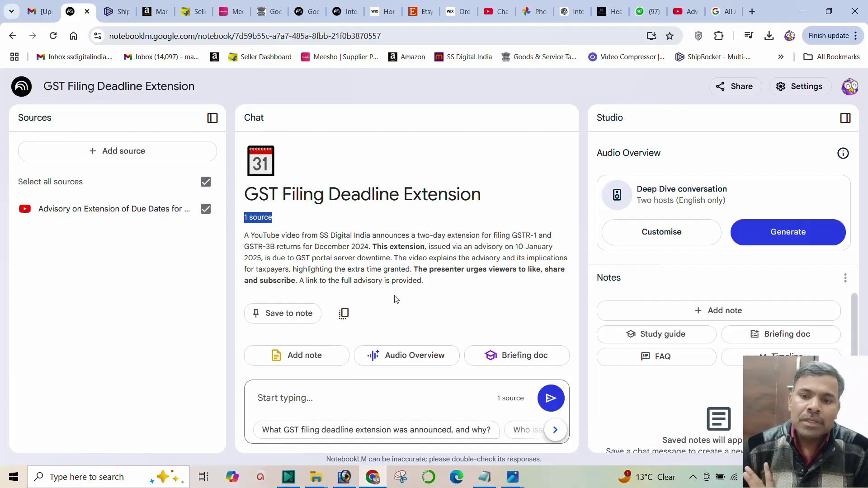
pyautogui.moveTo(439, 285); pyautogui.dragTo(245, 235)
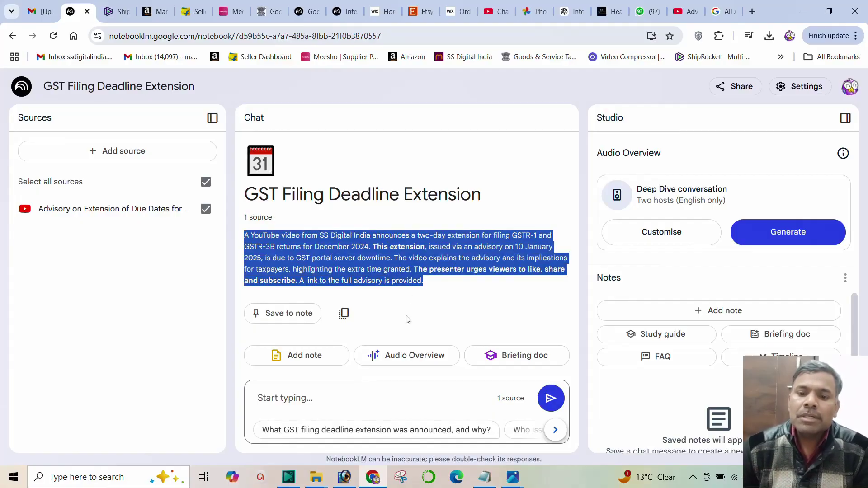
pyautogui.click(392, 307)
# - Open the added YouTube source and read the summary in its source guide
pyautogui.click(92, 215)
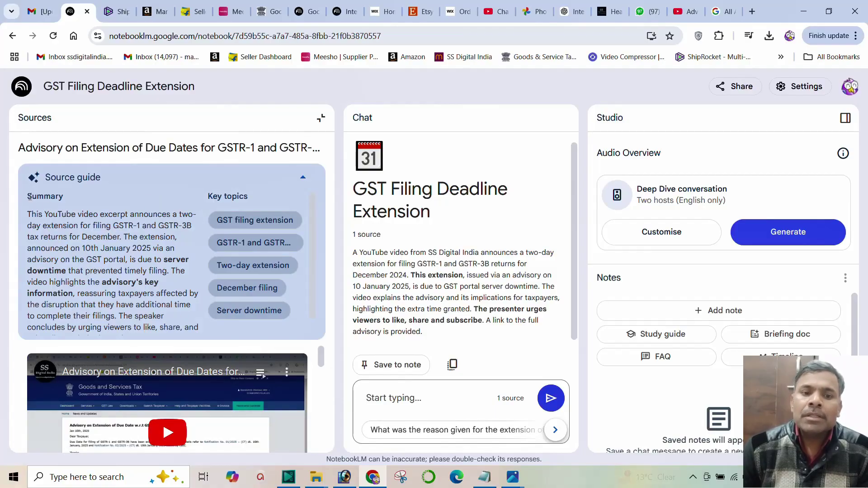
pyautogui.moveTo(28, 196); pyautogui.dragTo(63, 197)
pyautogui.scroll(-1, 79, 207)
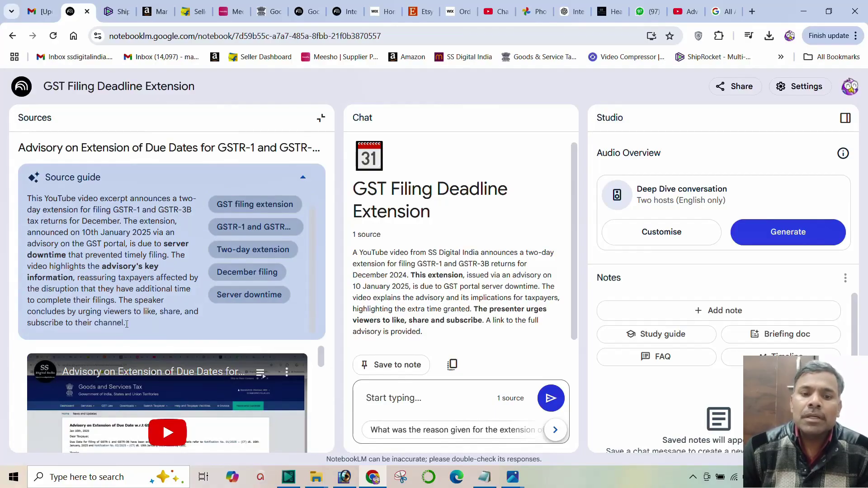
pyautogui.moveTo(126, 323); pyautogui.dragTo(30, 216)
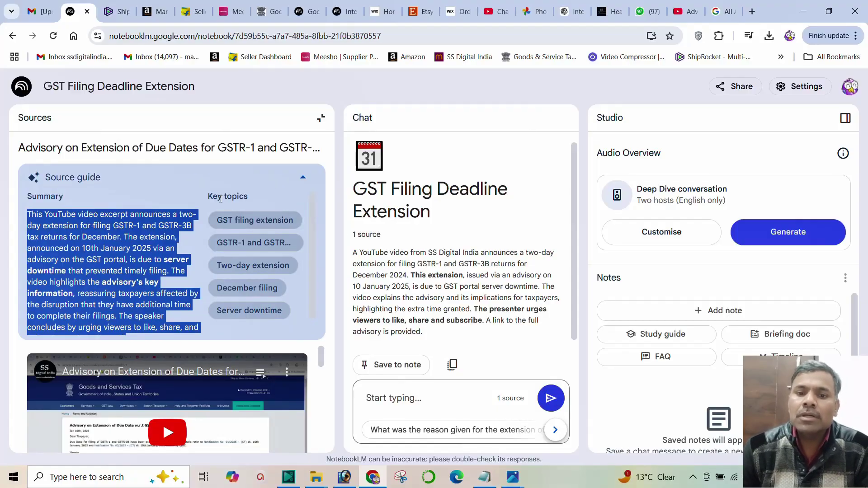
# - Examine the source guide's key topics and the full Hindi transcript beneath the embedded video
pyautogui.scroll(-1, 263, 257)
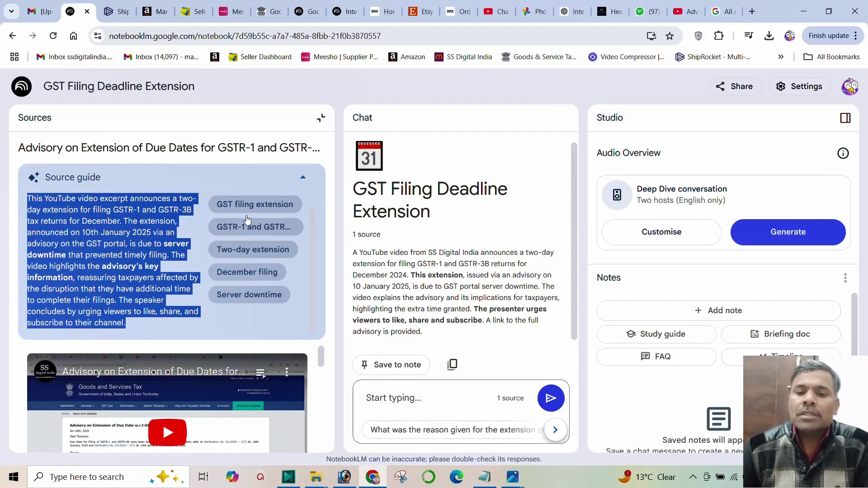
pyautogui.scroll(1, 257, 244)
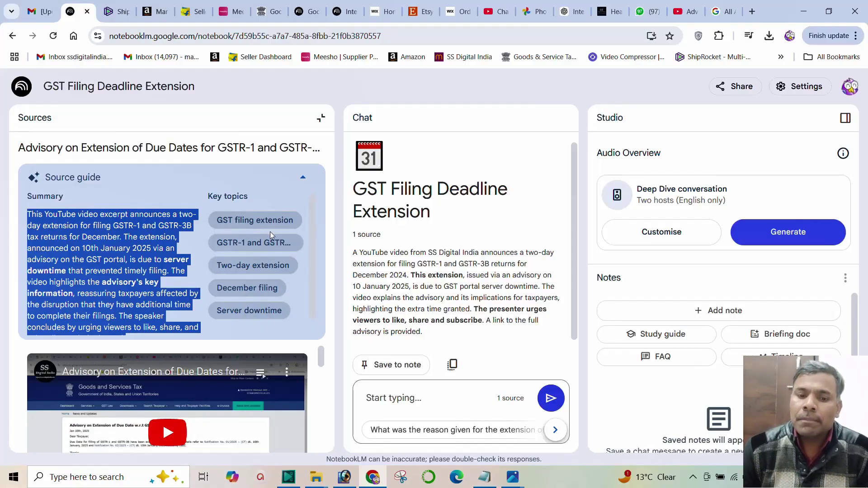
pyautogui.scroll(-1, 258, 233)
pyautogui.scroll(-2, 180, 361)
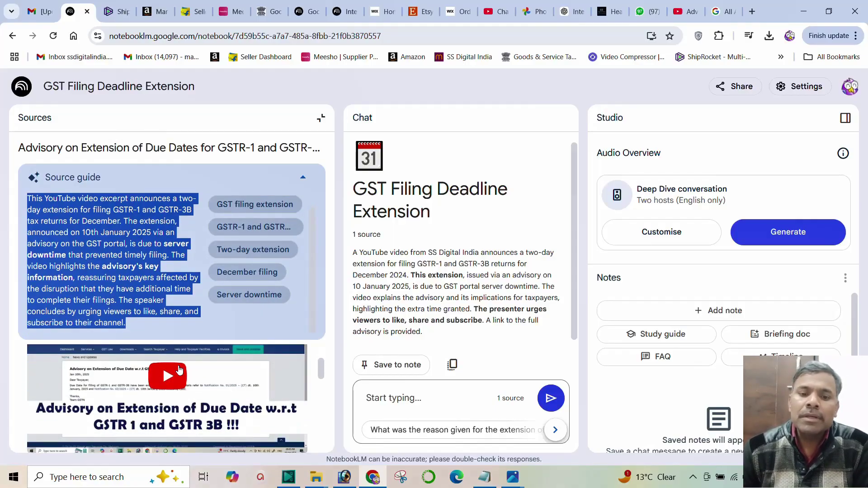
pyautogui.scroll(-3, 177, 369)
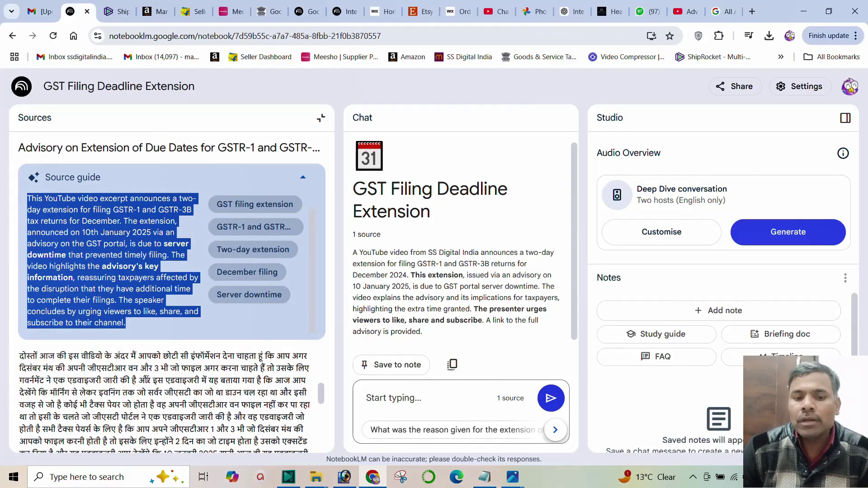
pyautogui.scroll(-5, 147, 380)
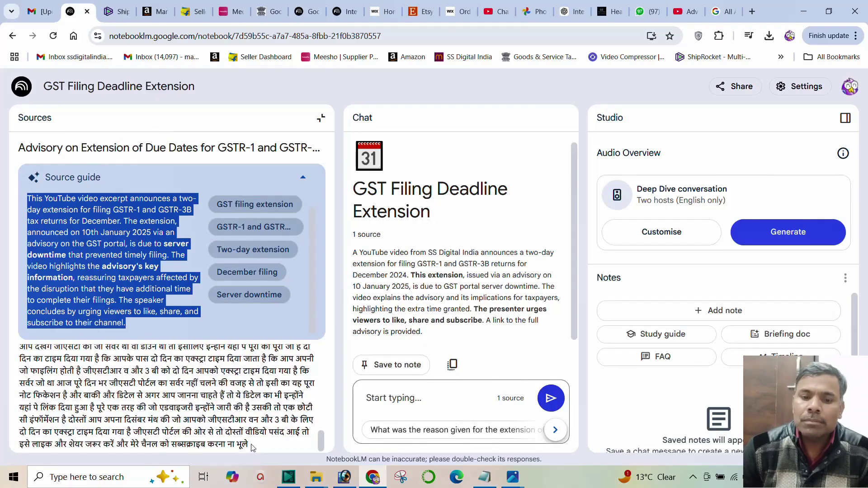
pyautogui.moveTo(250, 445); pyautogui.dragTo(52, 371)
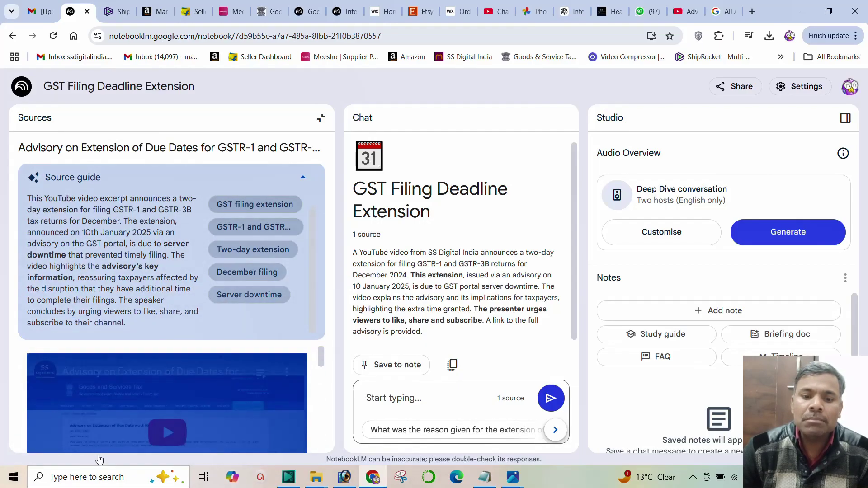
pyautogui.moveTo(99, 460); pyautogui.dragTo(55, 381)
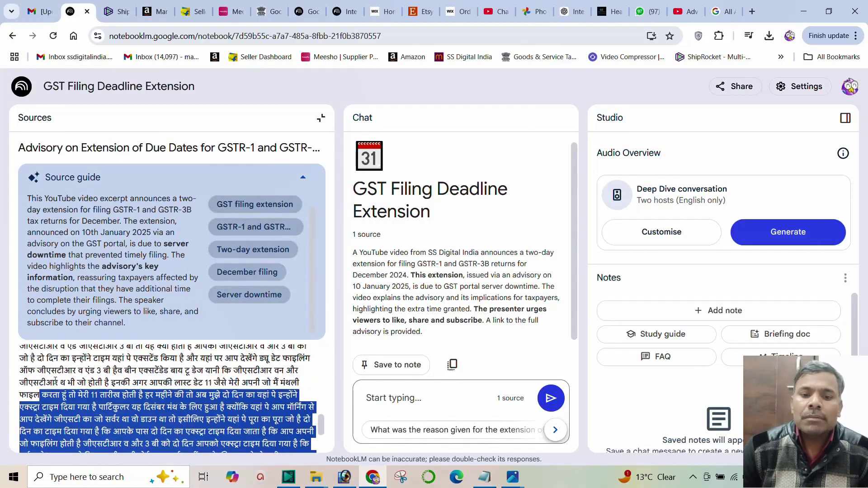
pyautogui.scroll(2, 146, 376)
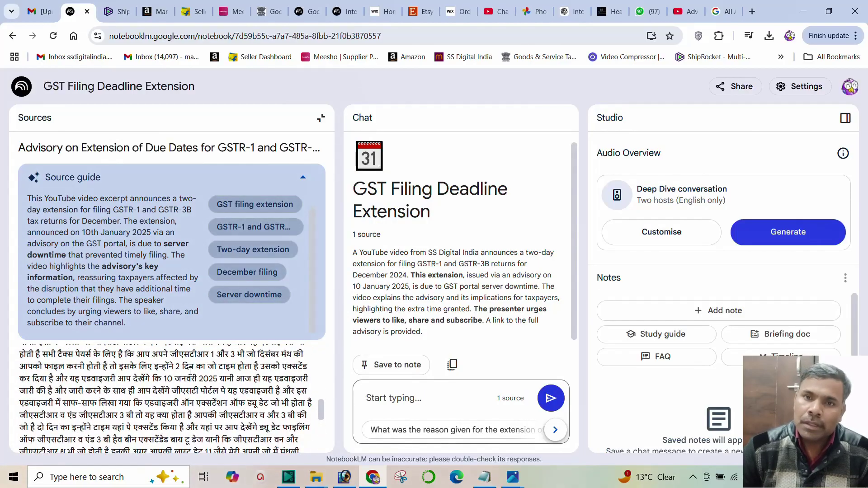
pyautogui.scroll(3, 192, 370)
pyautogui.scroll(1, 180, 299)
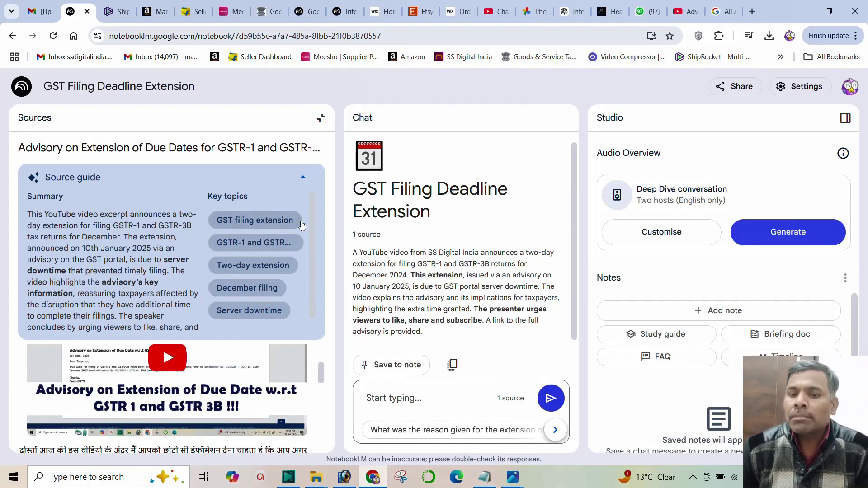
# - Ask the notebook chat about "GST" using the added source
pyautogui.scroll(-1, 395, 248)
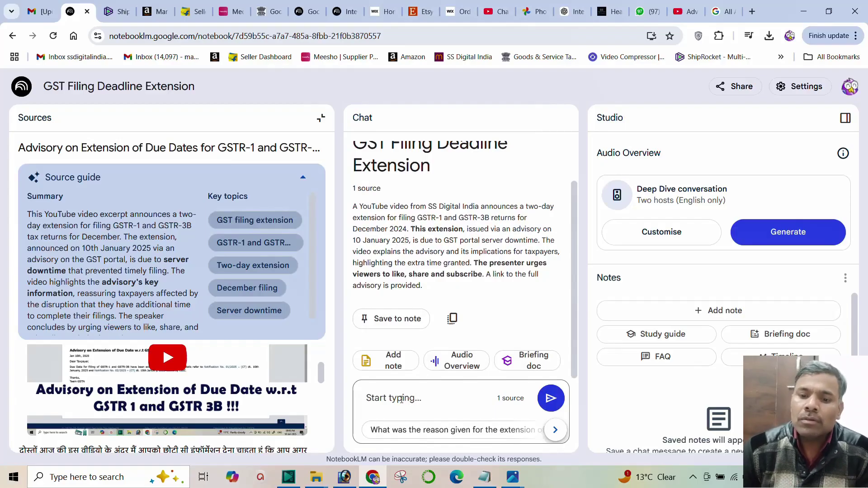
pyautogui.click(401, 397)
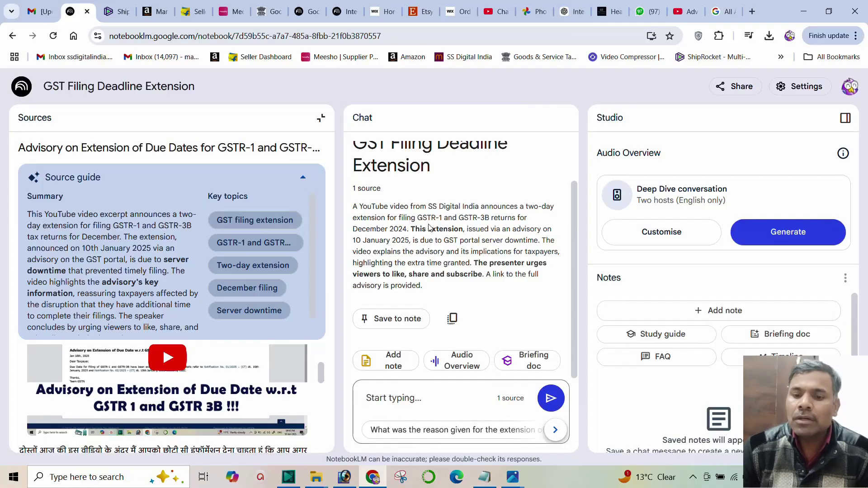
pyautogui.write('GST')
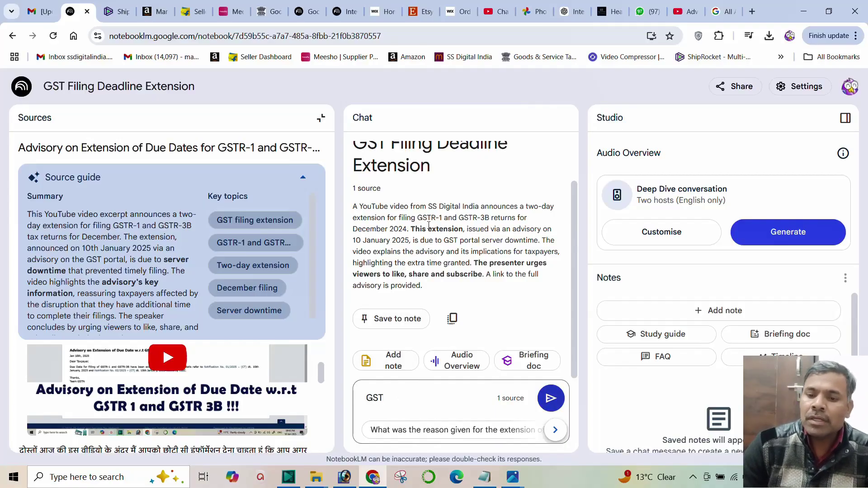
pyautogui.press('Return')
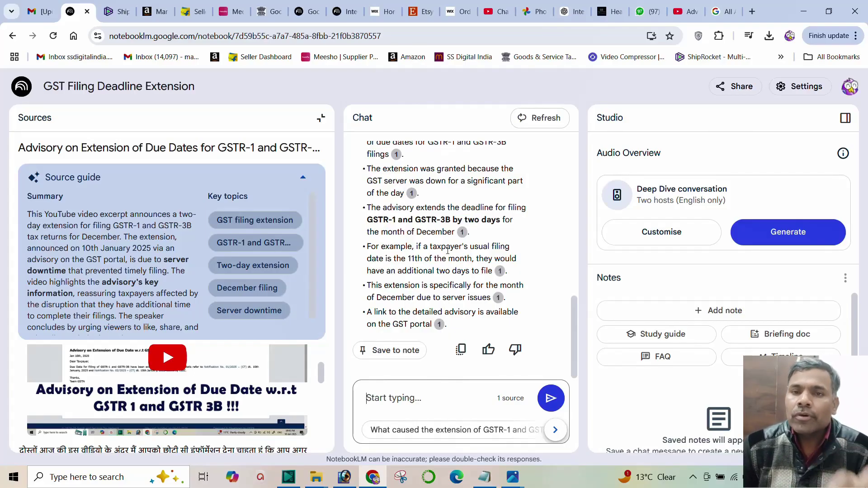
# - Read the chat's answer about GST and check its citations against the highlighted passages in the video transcript
pyautogui.scroll(1, 453, 251)
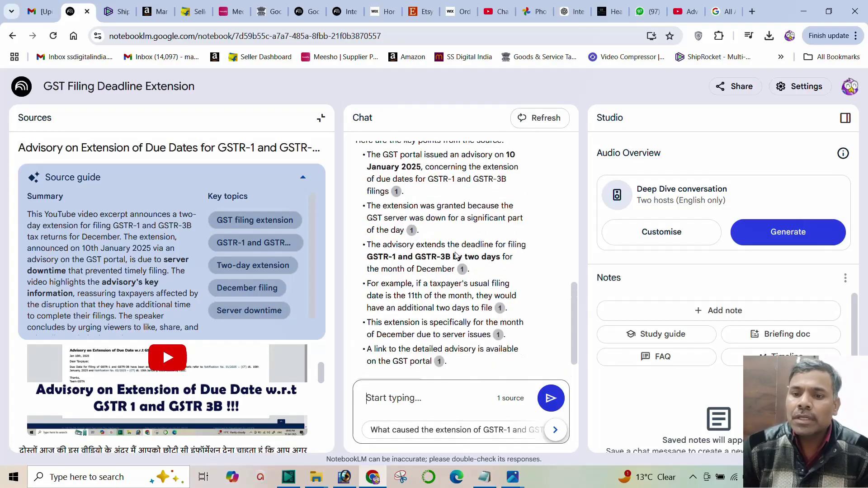
pyautogui.scroll(2, 456, 250)
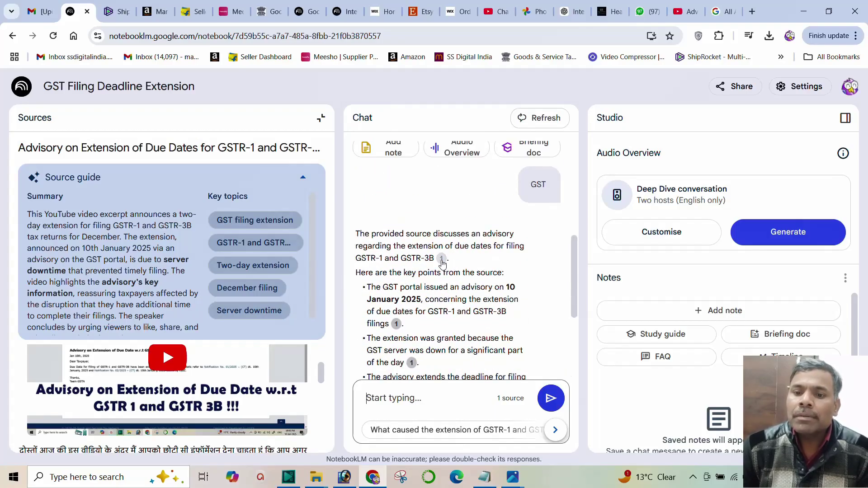
pyautogui.click(441, 259)
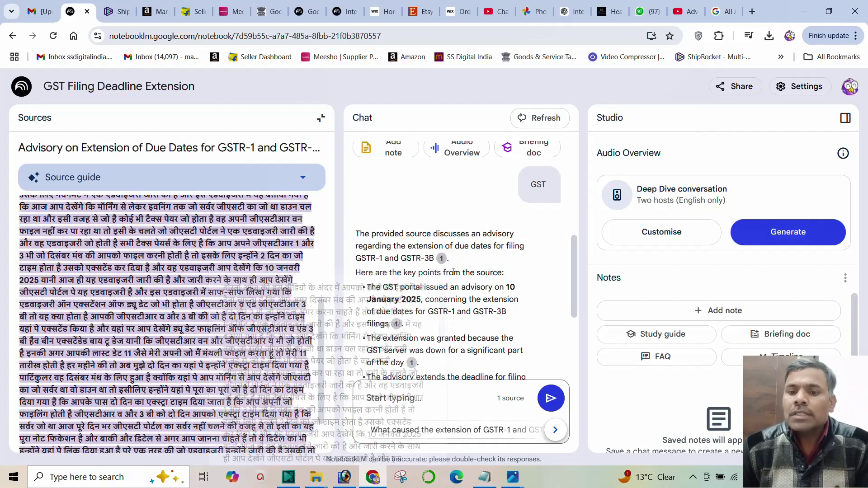
pyautogui.click(396, 324)
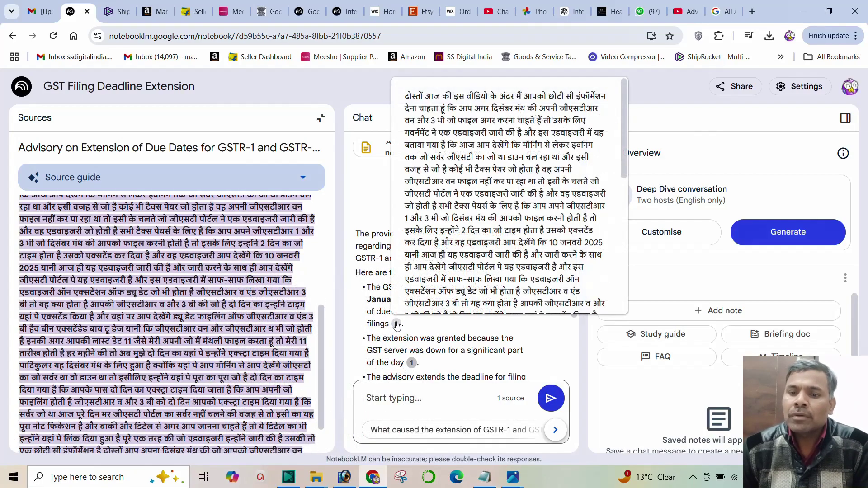
pyautogui.scroll(-1, 417, 356)
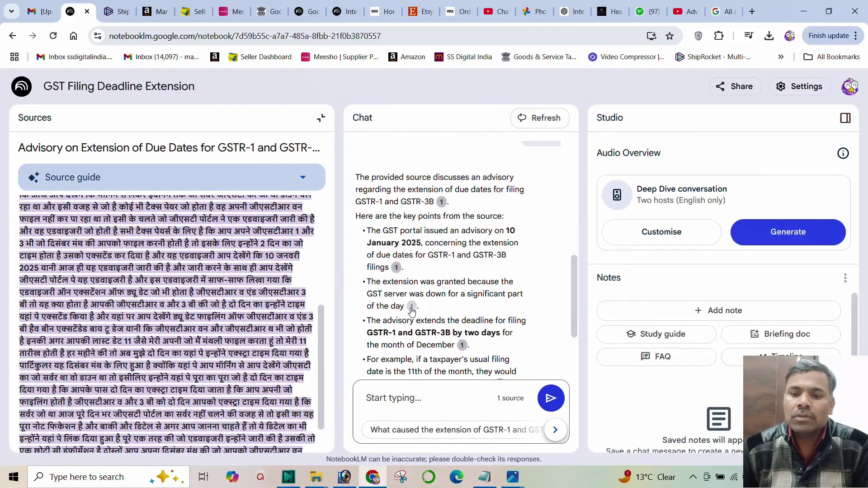
pyautogui.click(412, 307)
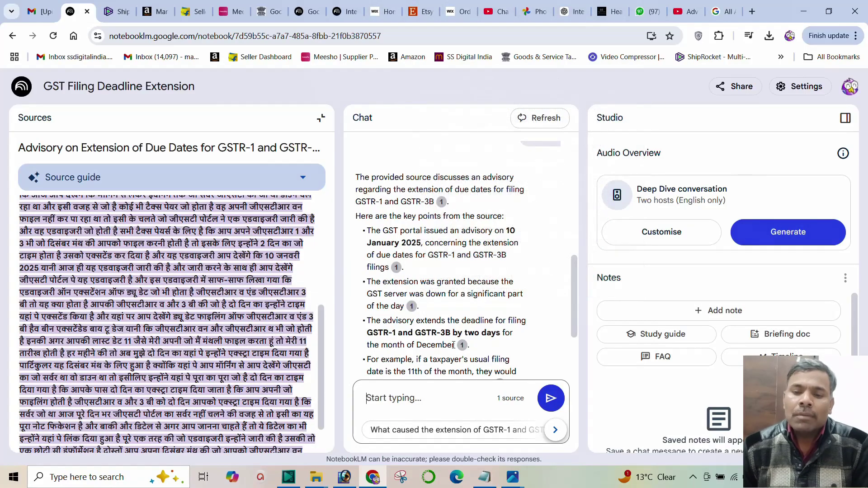
pyautogui.scroll(5, 460, 317)
pyautogui.scroll(1, 461, 311)
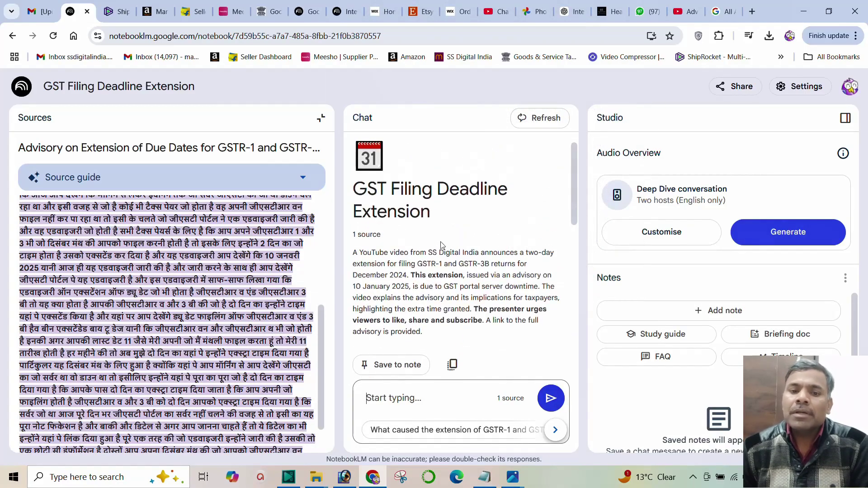
pyautogui.scroll(5, 264, 250)
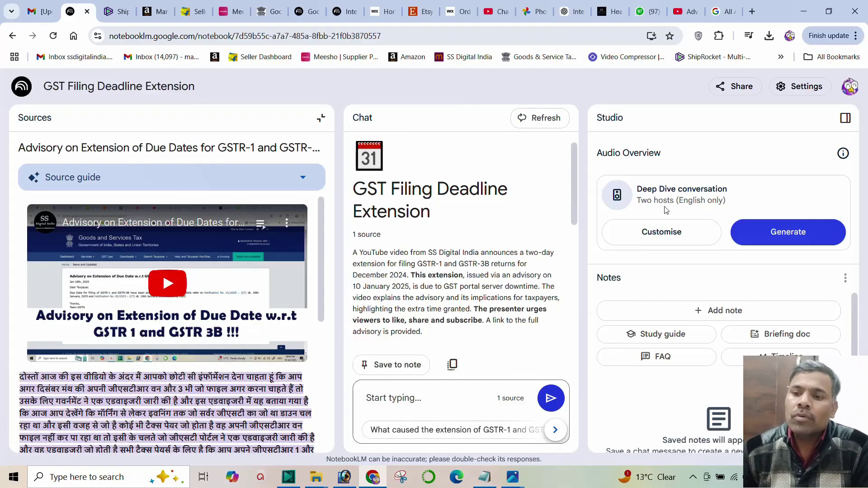
# - Customise the Audio Overview so the AI hosts focus on "SS Digital India" and generate the Deep Dive conversation
pyautogui.moveTo(638, 199); pyautogui.dragTo(676, 202)
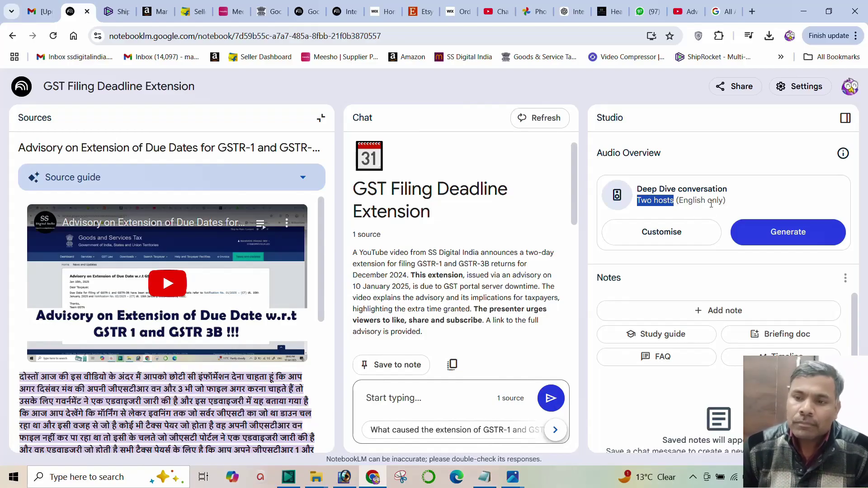
pyautogui.click(645, 233)
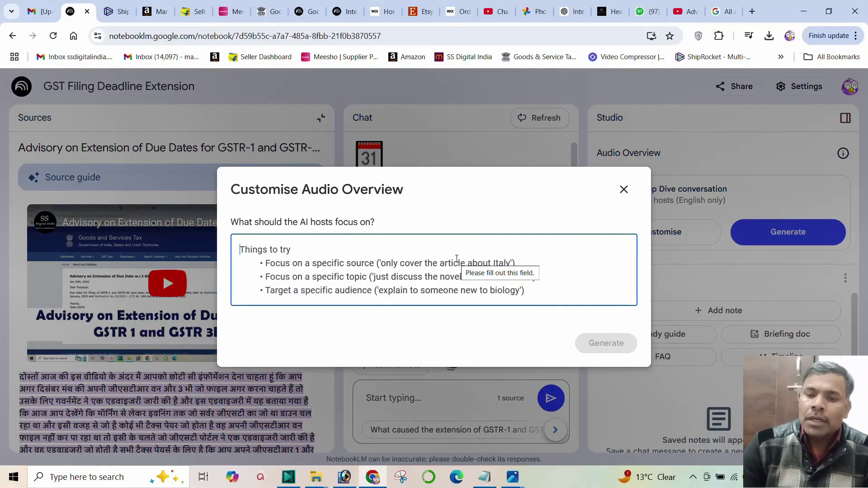
pyautogui.write("'")
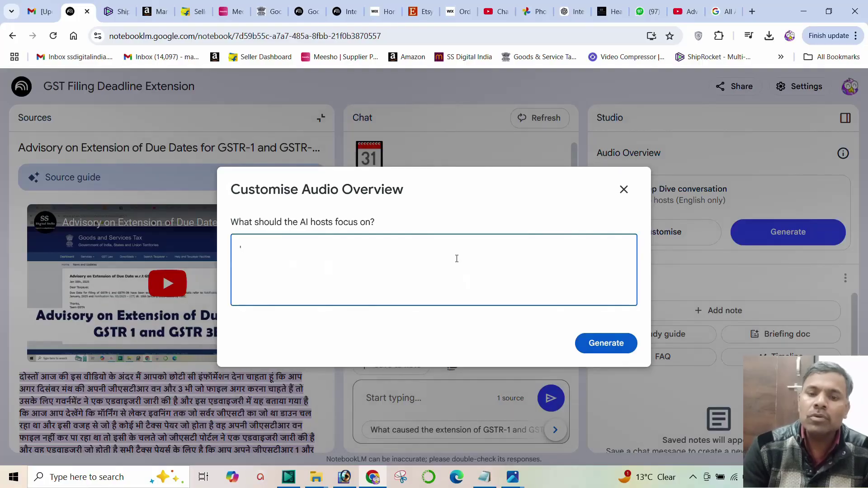
pyautogui.press('BackSpace')
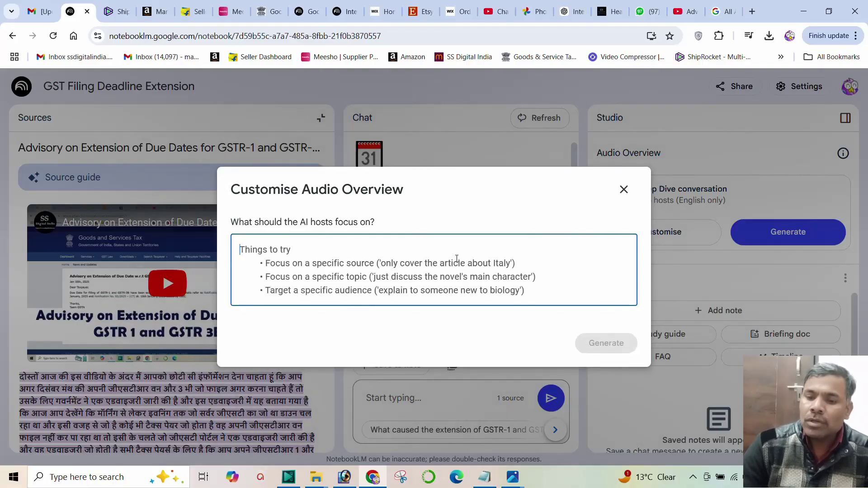
pyautogui.write('"SS ')
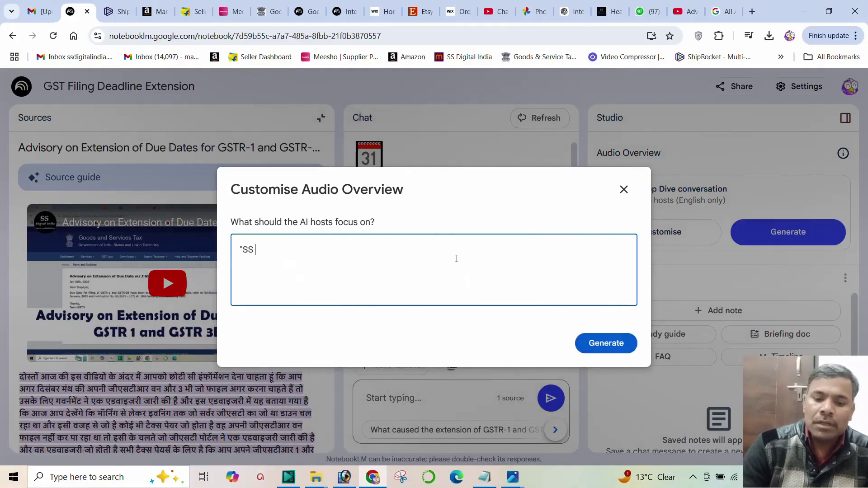
pyautogui.write('Digita')
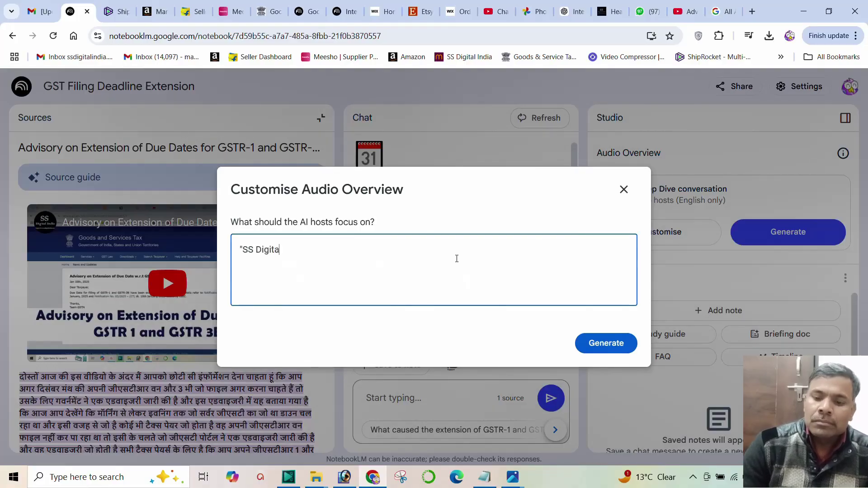
pyautogui.write('l India"')
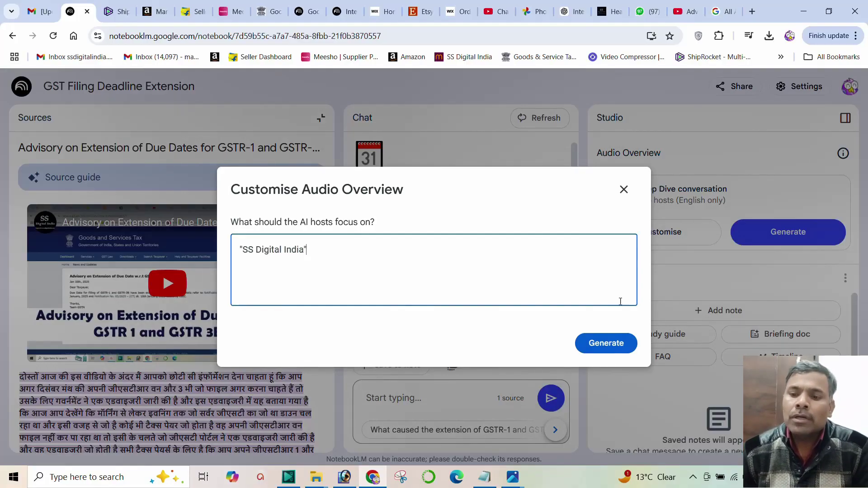
pyautogui.click(599, 344)
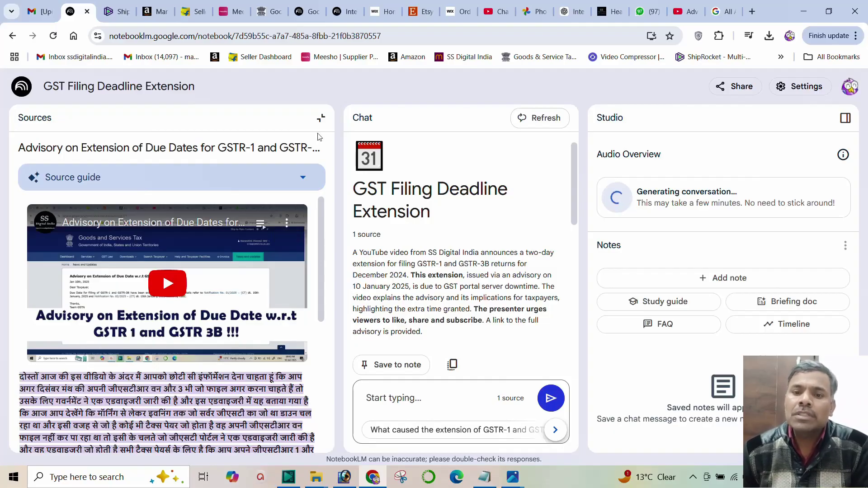
# - Close the opened video source and switch to the SS Digital India website's About section
pyautogui.click(321, 117)
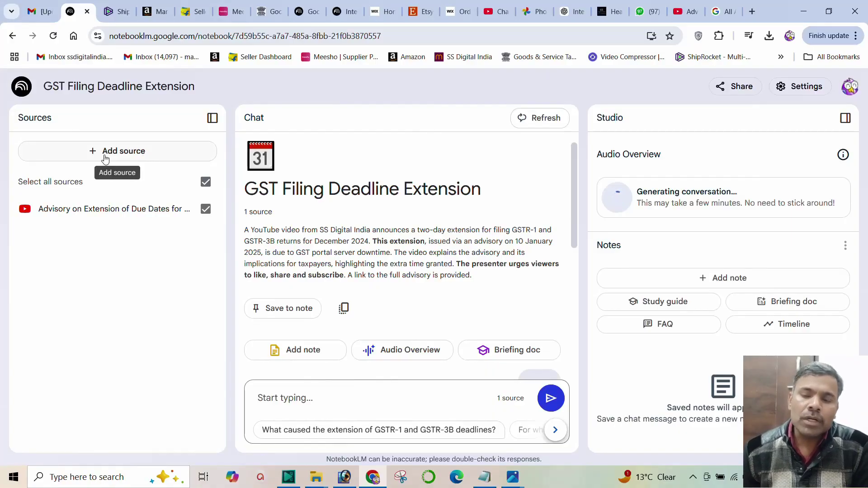
pyautogui.click(607, 13)
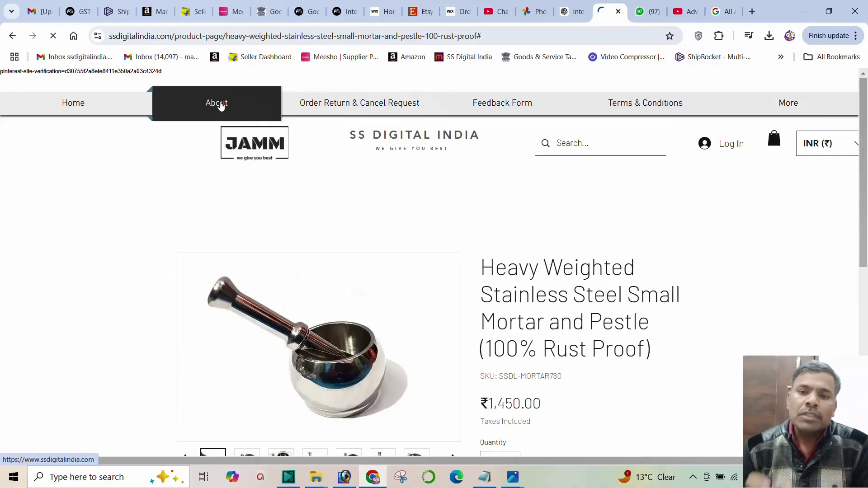
pyautogui.click(220, 103)
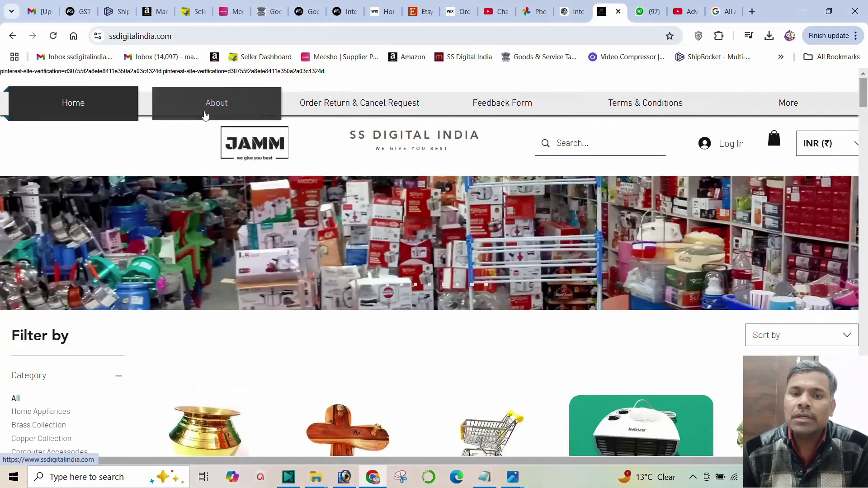
pyautogui.click(220, 104)
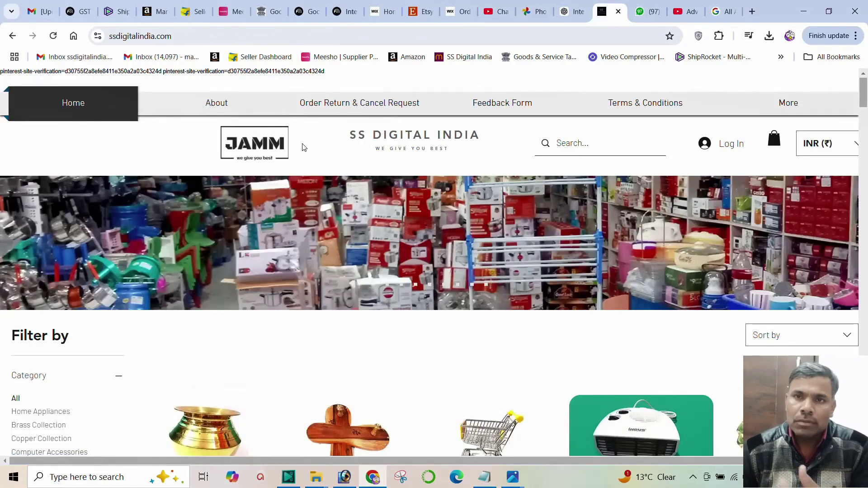
pyautogui.scroll(-5, 198, 104)
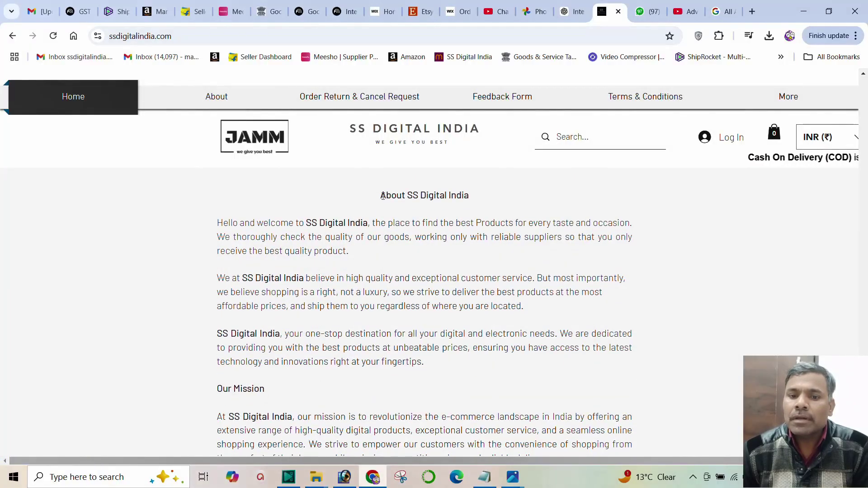
# - Copy the About SS Digital India text from "Hello and welcome" through the closing thank-you line
pyautogui.scroll(-3, 229, 226)
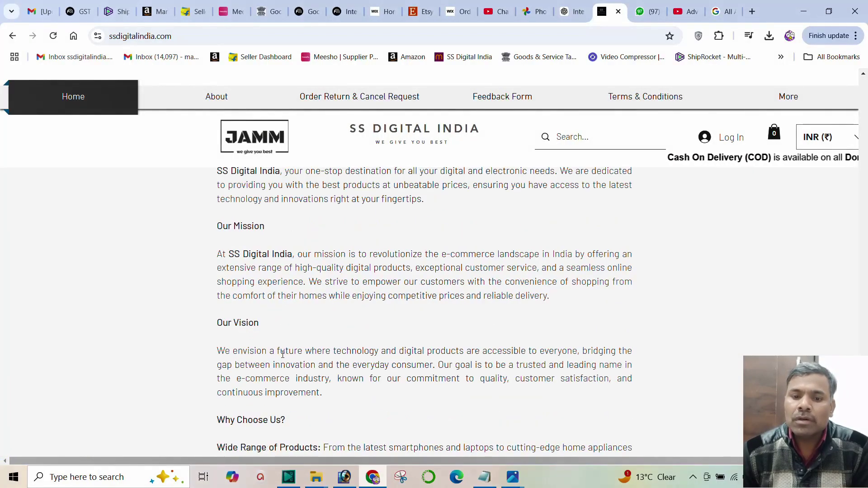
pyautogui.scroll(6, 291, 365)
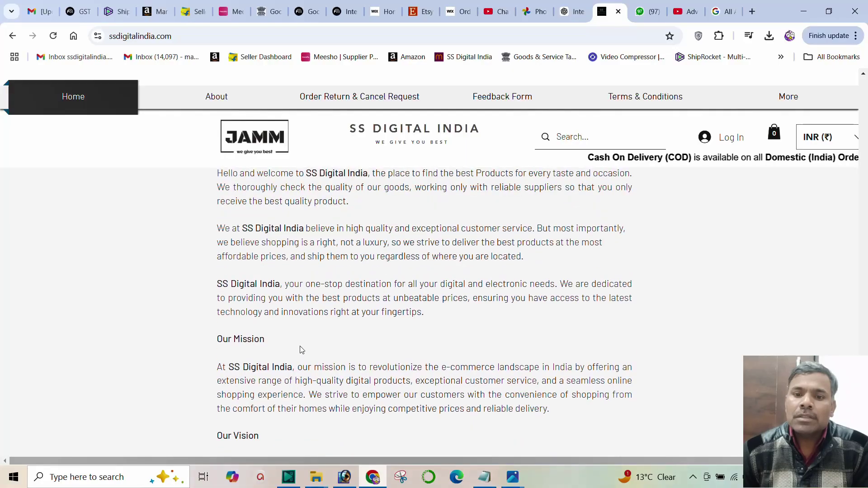
pyautogui.scroll(-1, 302, 347)
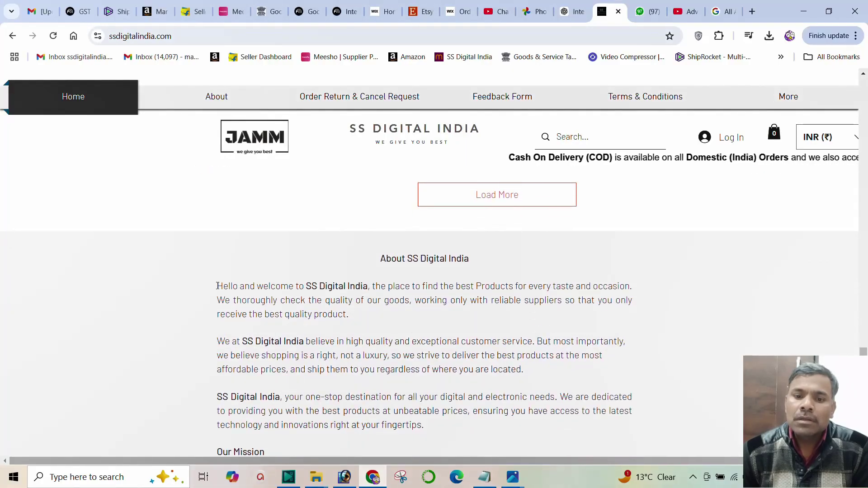
pyautogui.moveTo(217, 285); pyautogui.dragTo(530, 333)
pyautogui.rightClick(400, 268)
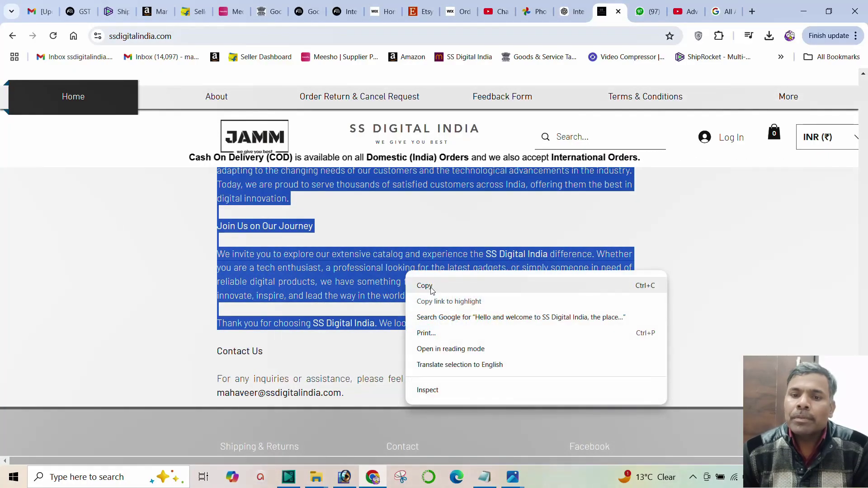
pyautogui.click(418, 284)
# - Add the copied SS Digital India text to the GST Filing Deadline Extension notebook as a pasted-text source
pyautogui.click(72, 12)
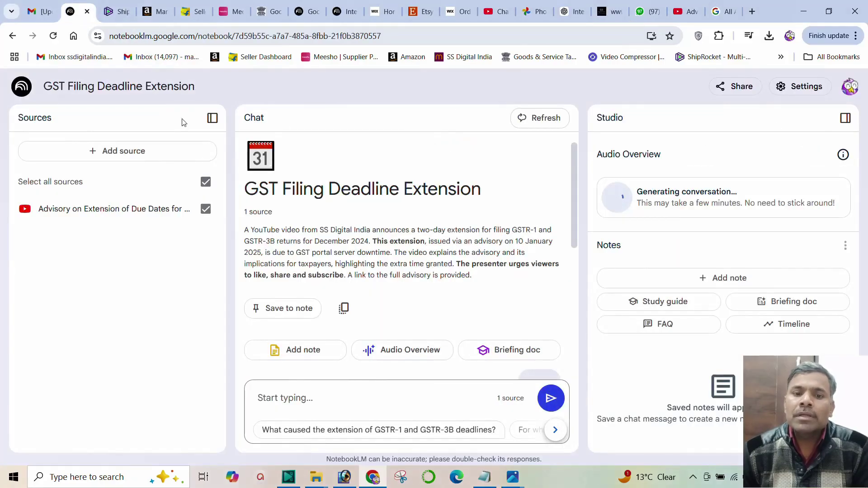
pyautogui.click(118, 152)
pyautogui.scroll(-2, 471, 306)
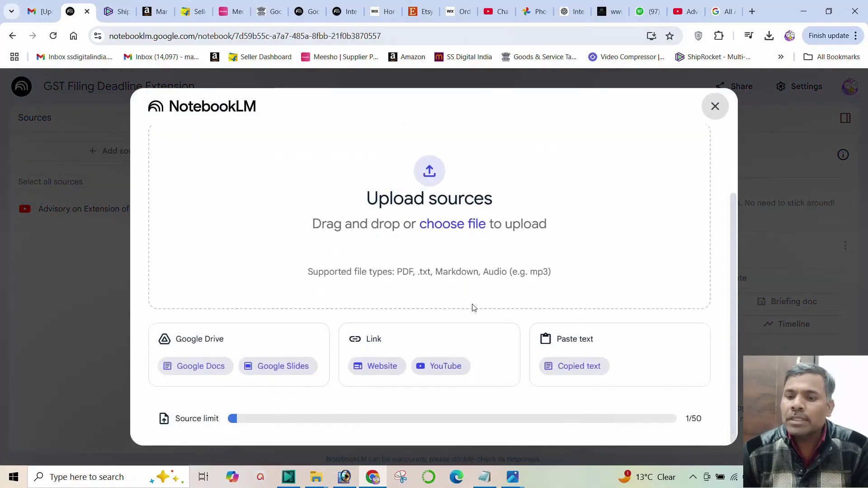
pyautogui.click(573, 368)
pyautogui.click(209, 257)
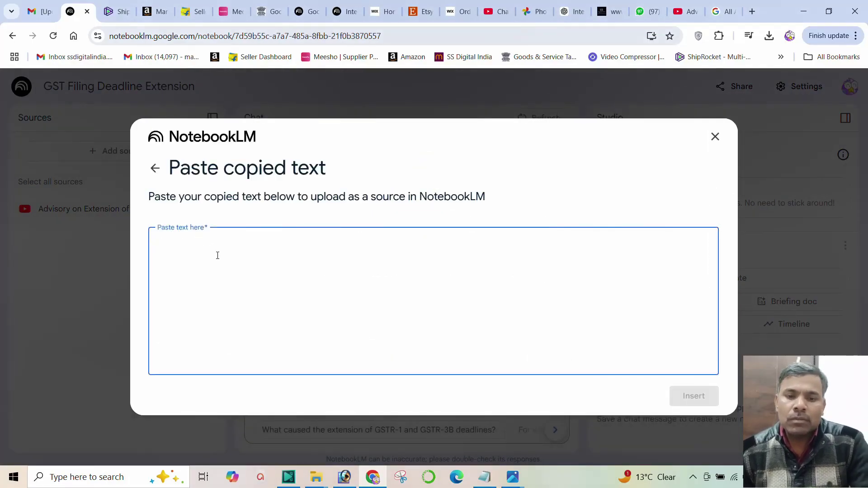
pyautogui.hotkey('ctrl', 'v')
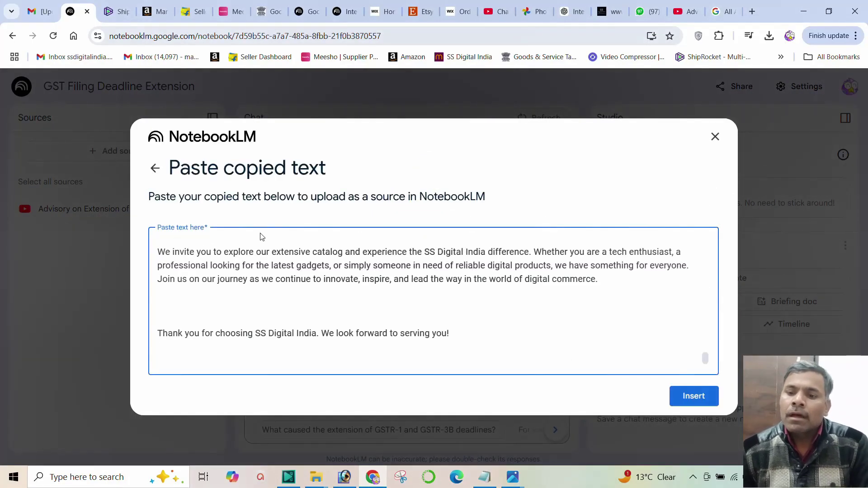
pyautogui.click(691, 401)
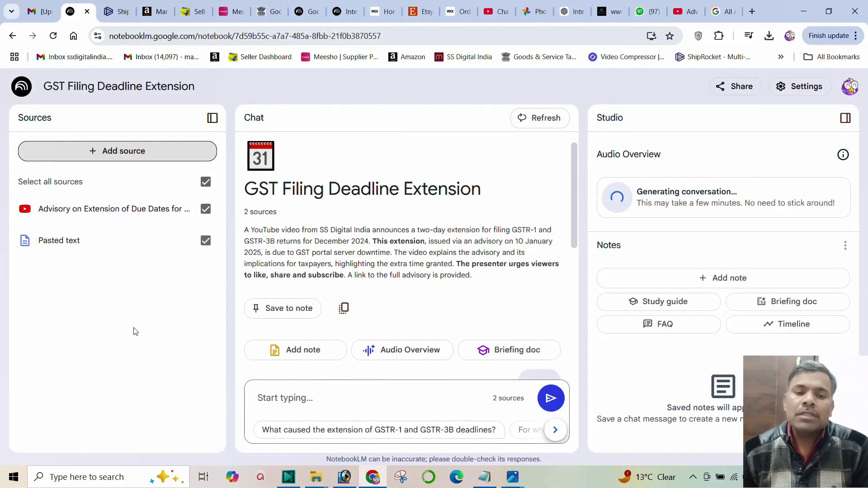
# - Open the pasted text source to read its summary and key topics, and look back over the chat's GST answer
pyautogui.click(56, 241)
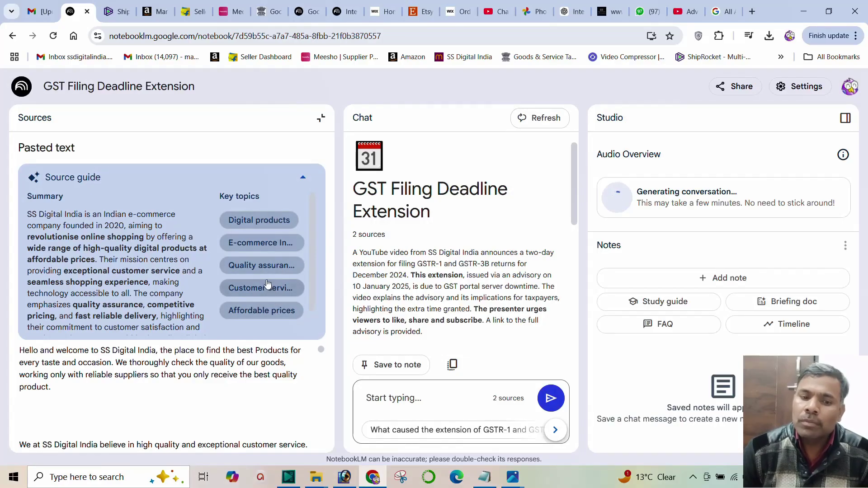
pyautogui.scroll(-1, 108, 320)
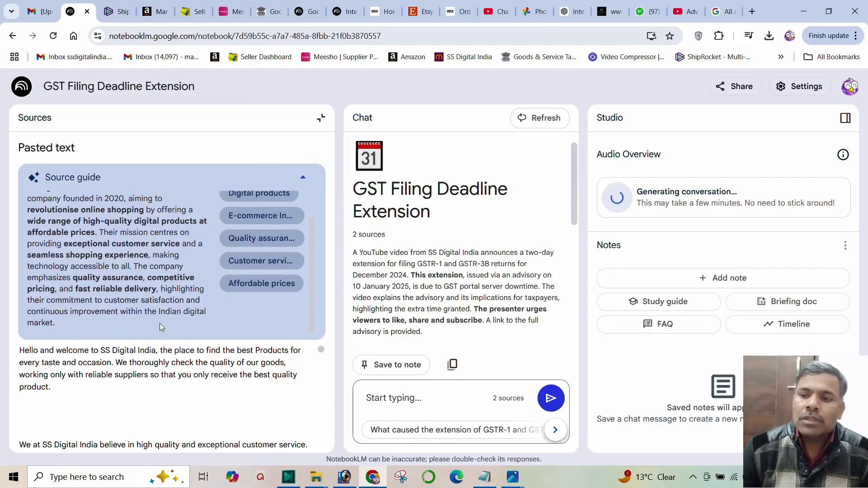
pyautogui.scroll(1, 159, 323)
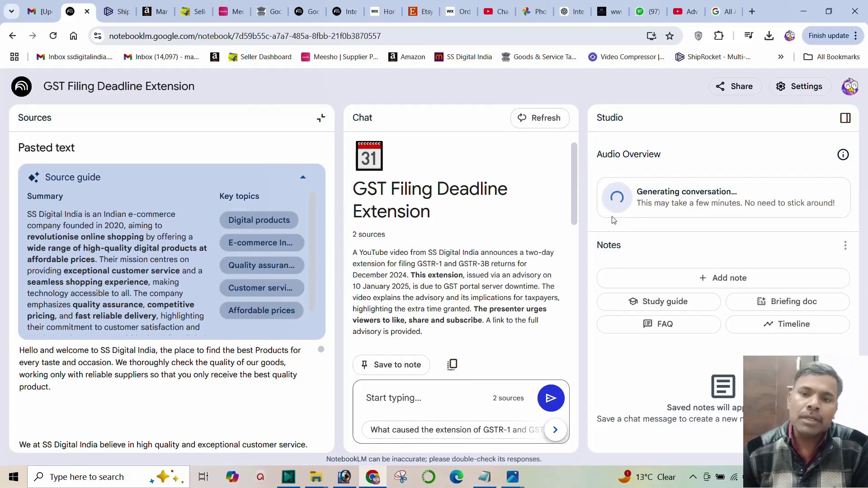
pyautogui.scroll(-5, 436, 272)
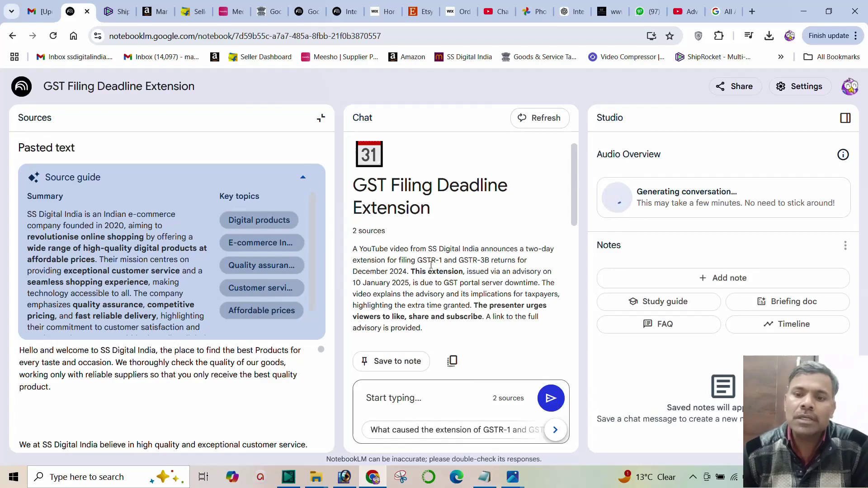
pyautogui.scroll(-3, 431, 265)
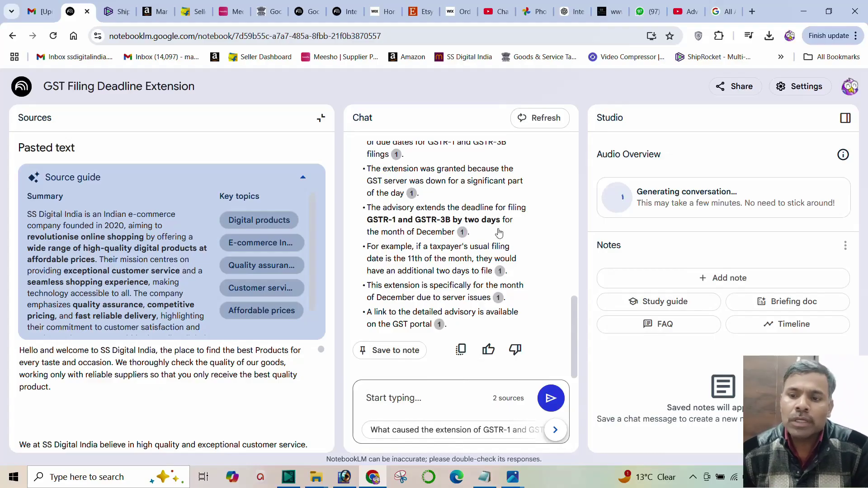
# - Generate an FAQ note and a study guide note from the notebook's sources
pyautogui.click(659, 325)
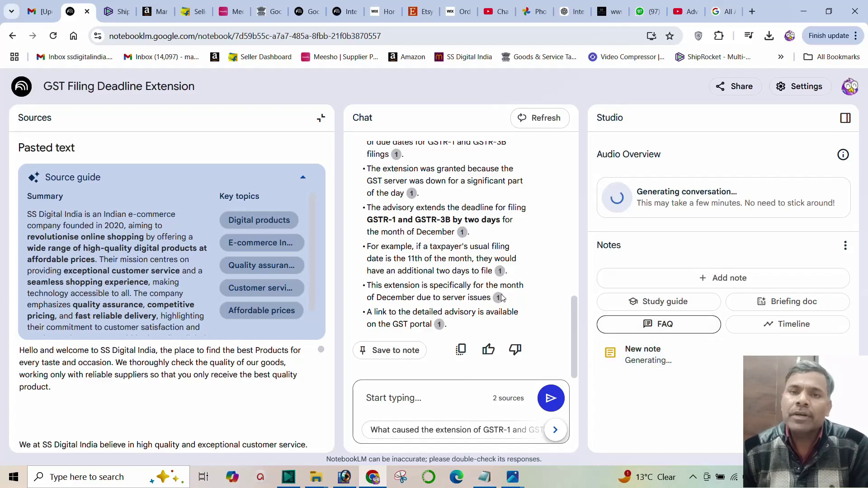
pyautogui.moveTo(500, 298)
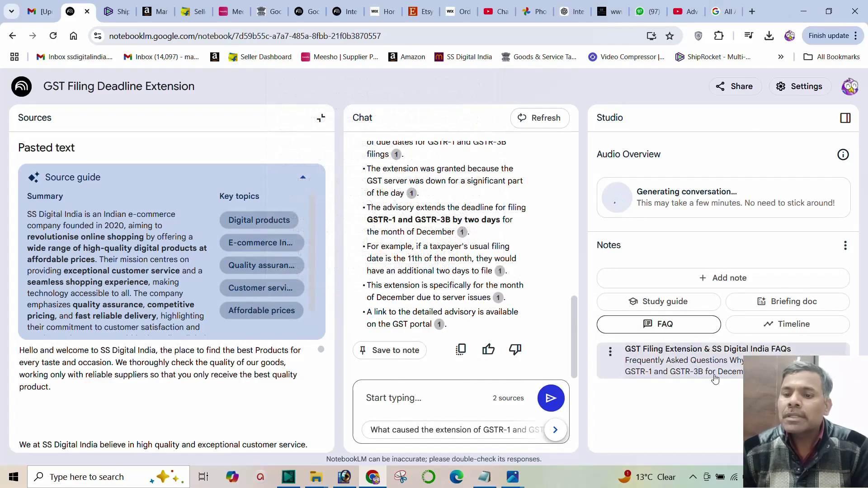
pyautogui.click(685, 354)
pyautogui.scroll(-1, 696, 350)
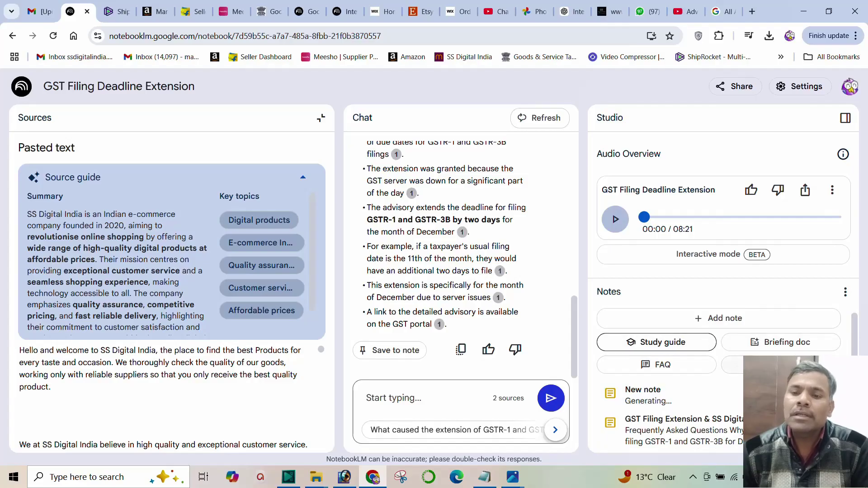
pyautogui.scroll(1, 701, 312)
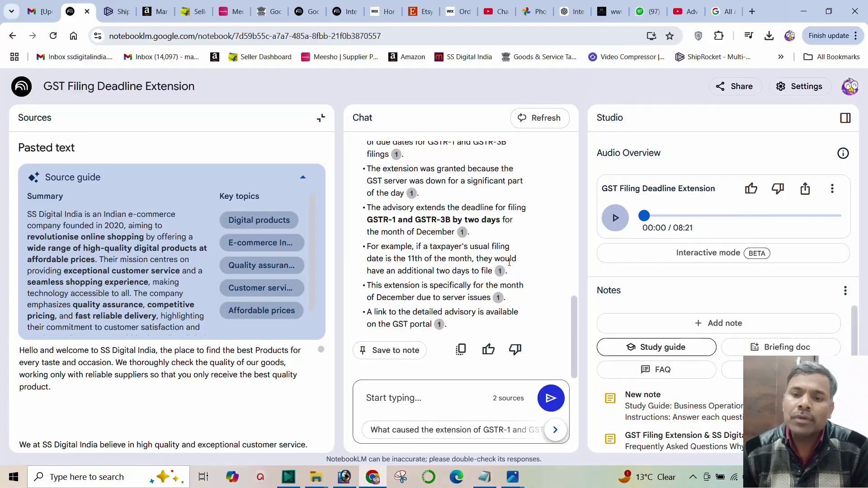
# - Play the opening of the generated audio overview and pause it at 00:51
pyautogui.scroll(3, 430, 268)
pyautogui.scroll(5, 432, 262)
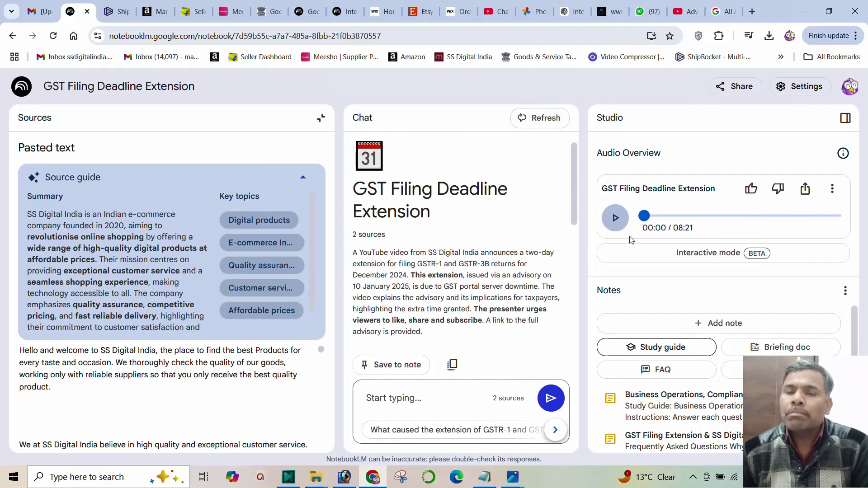
pyautogui.click(614, 219)
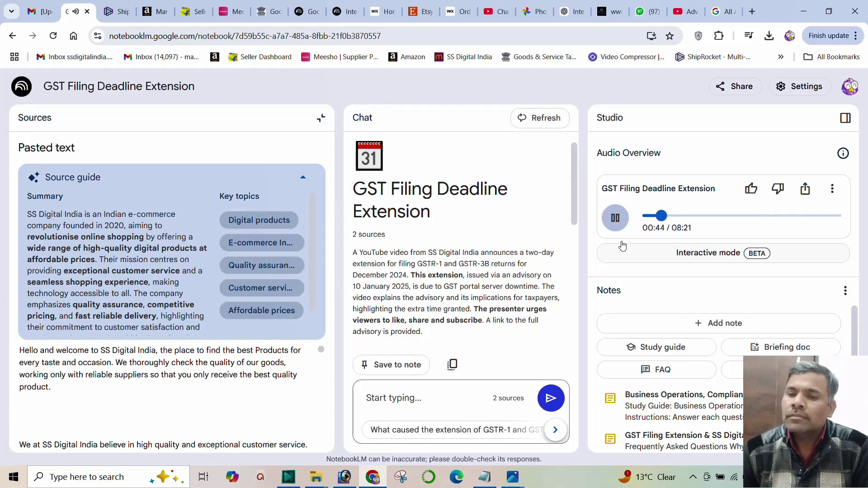
pyautogui.click(615, 219)
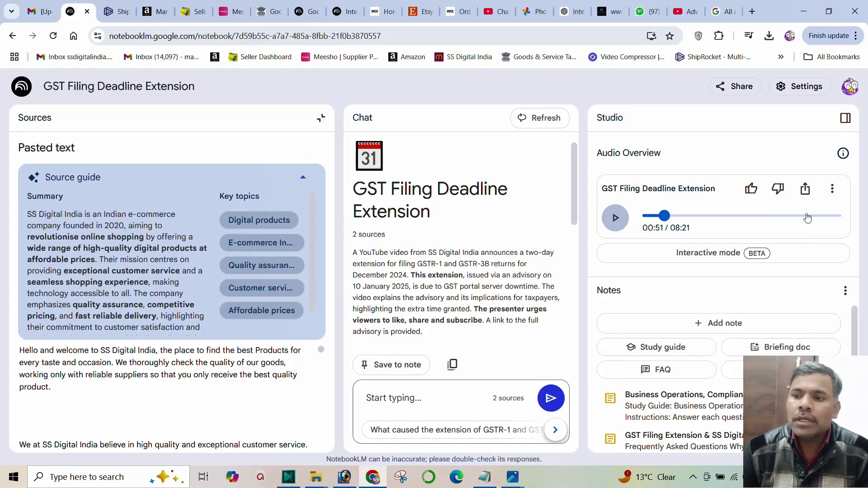
# - Turn on public access for the audio overview and copy its share link
pyautogui.click(805, 189)
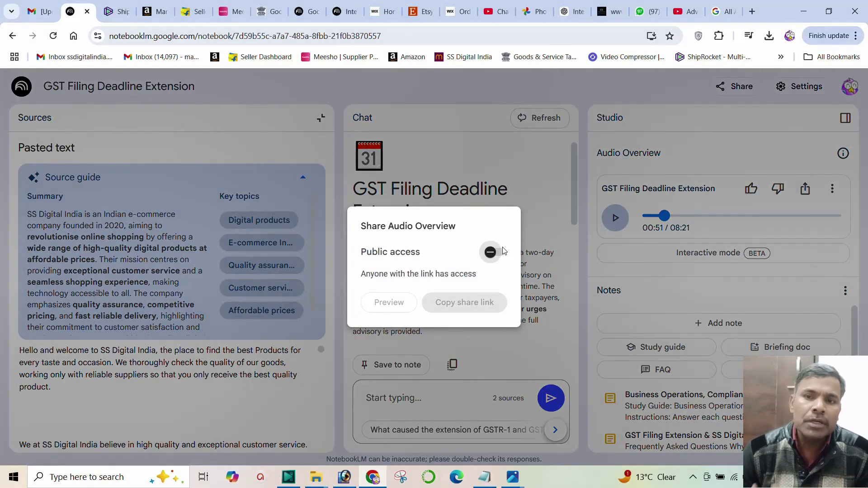
pyautogui.click(497, 252)
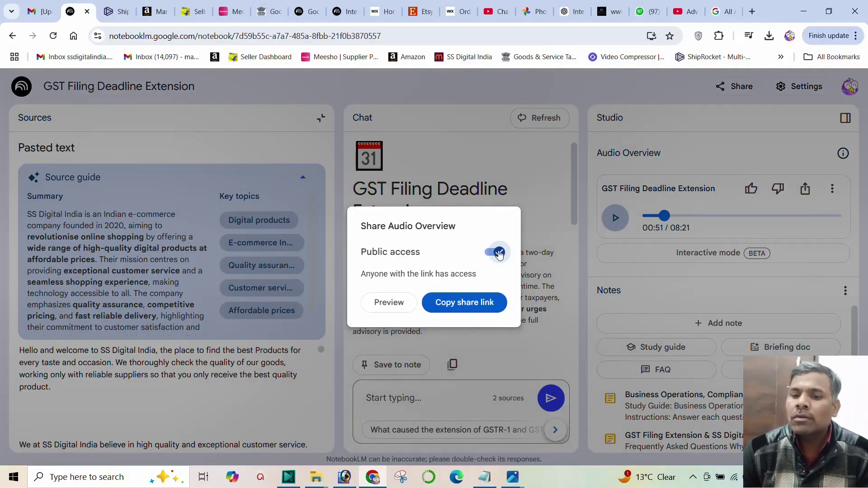
pyautogui.click(461, 306)
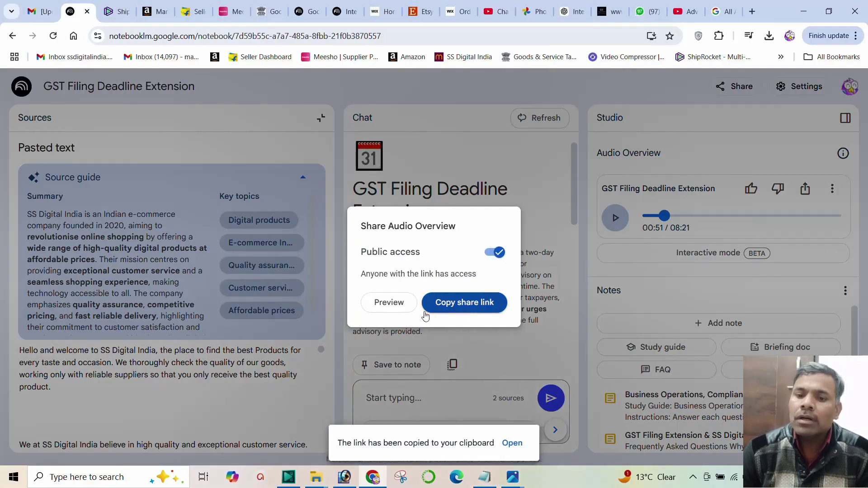
# - Preview the shared audio overview on its public page and close the sharing dialog in the notebook
pyautogui.click(386, 304)
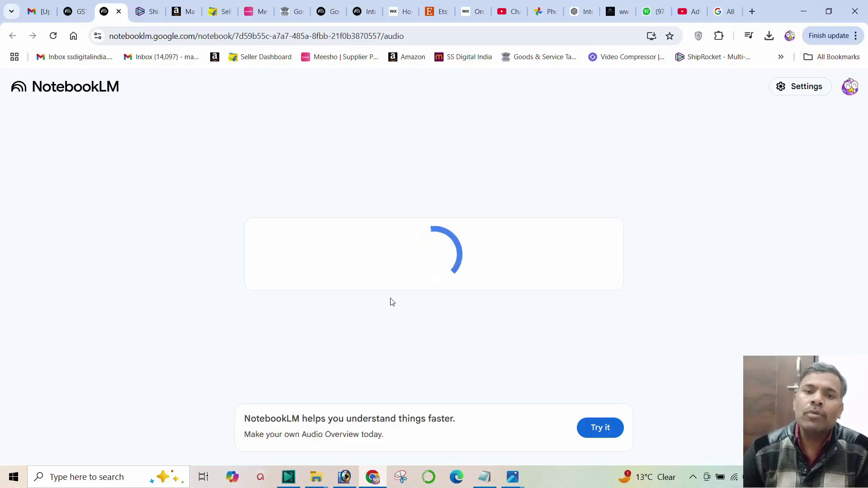
pyautogui.click(77, 12)
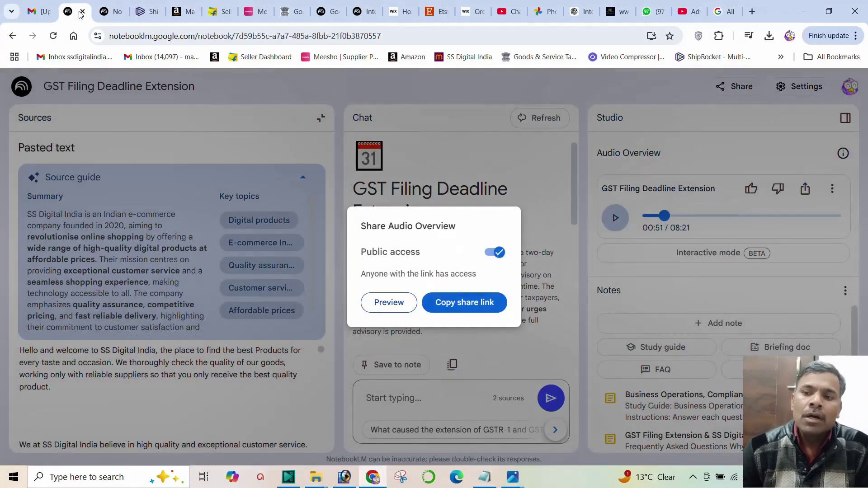
pyautogui.click(547, 204)
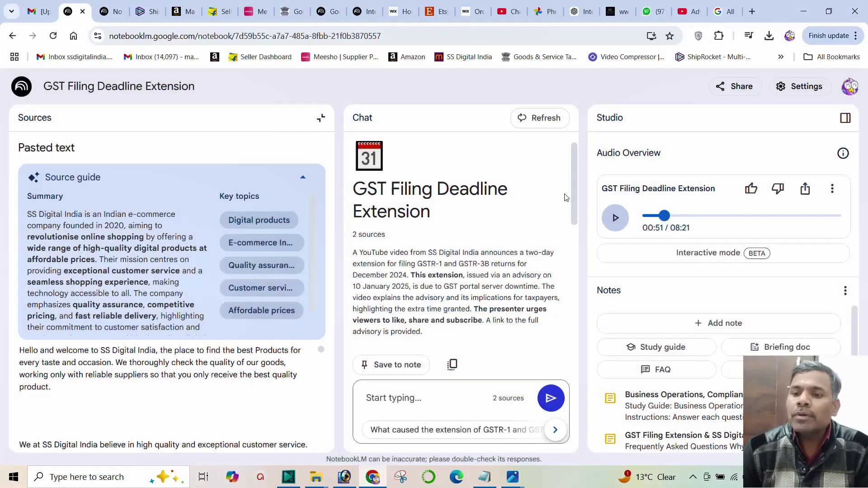
pyautogui.click(110, 11)
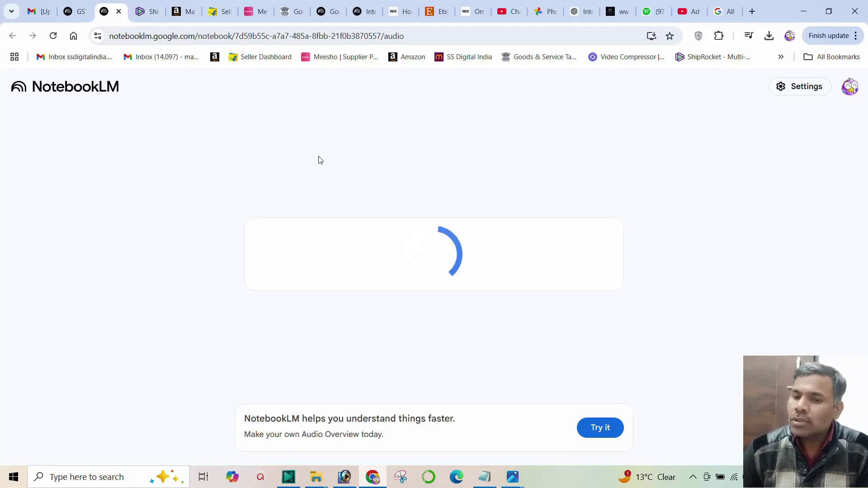
pyautogui.click(78, 12)
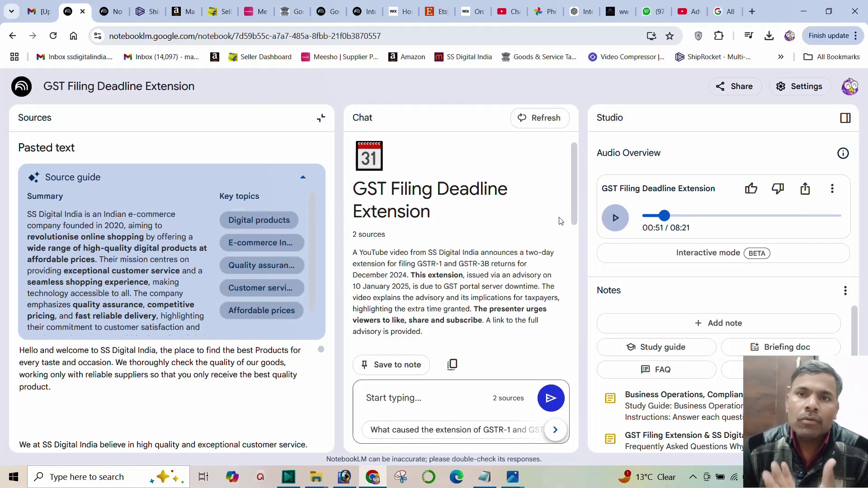
pyautogui.click(112, 13)
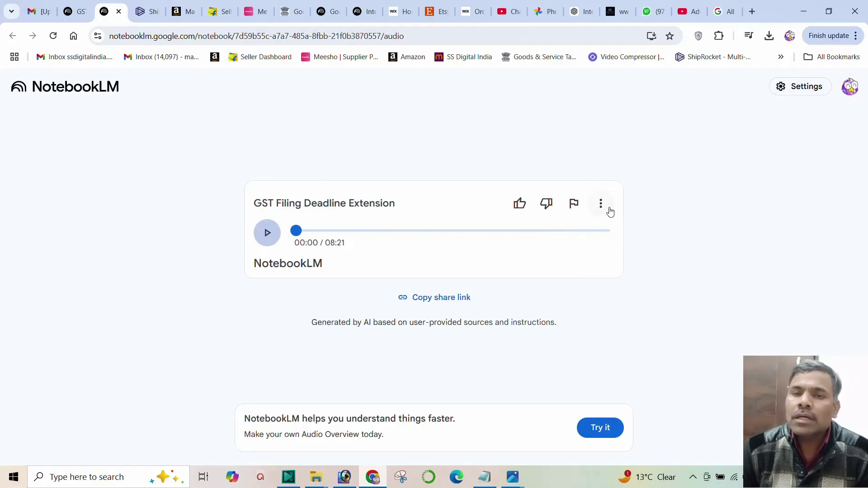
# - Download the GST Filing Deadline Extension audio overview from its public page and return to the notebook
pyautogui.click(601, 205)
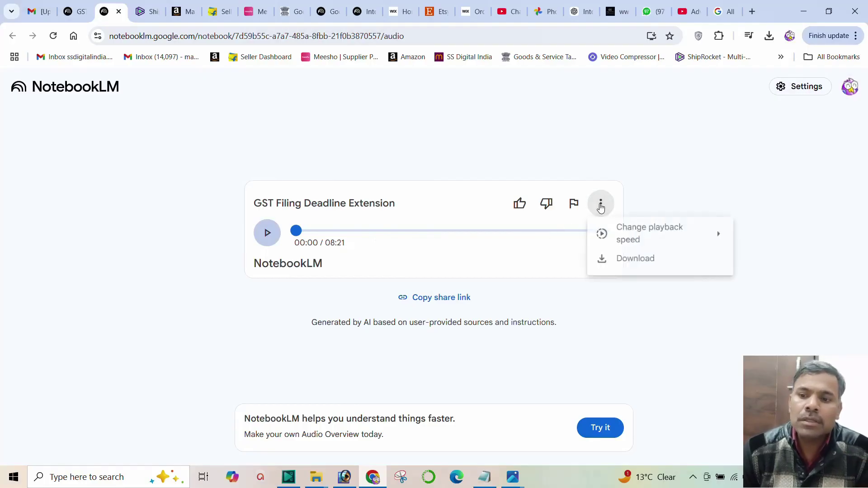
pyautogui.click(641, 264)
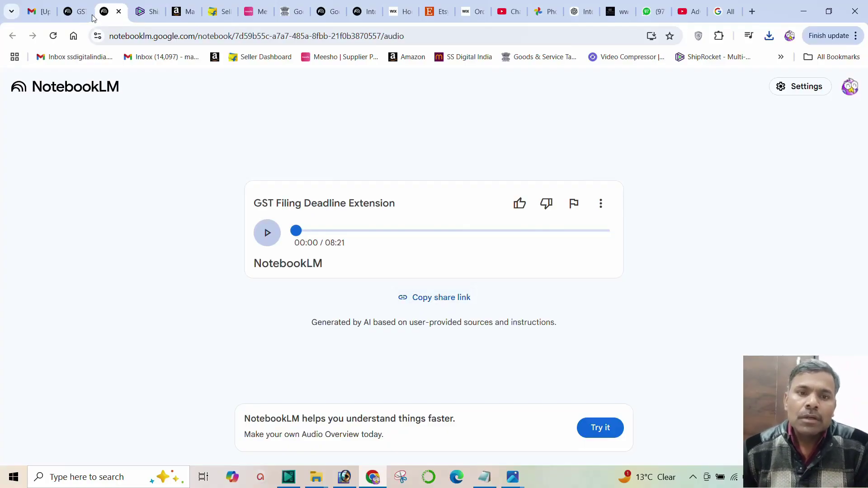
pyautogui.click(68, 13)
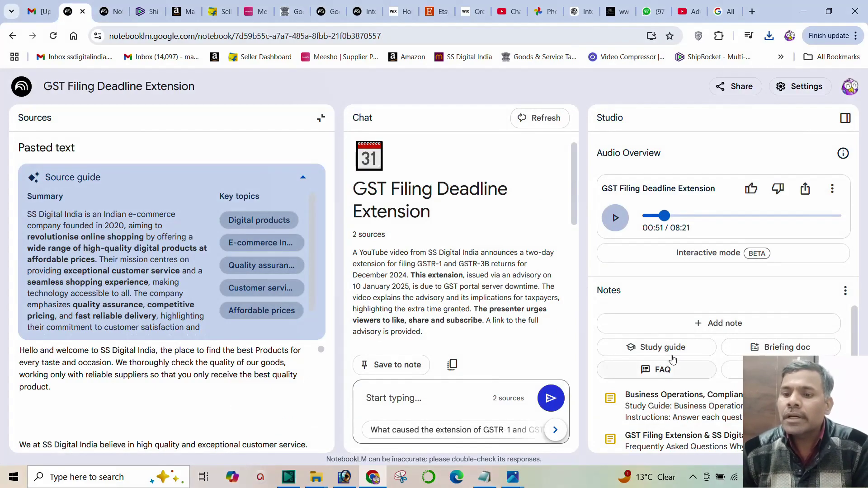
# - Generate another study guide note and open the note "Business Operations, Compliance, and SS Digital India"
pyautogui.click(666, 351)
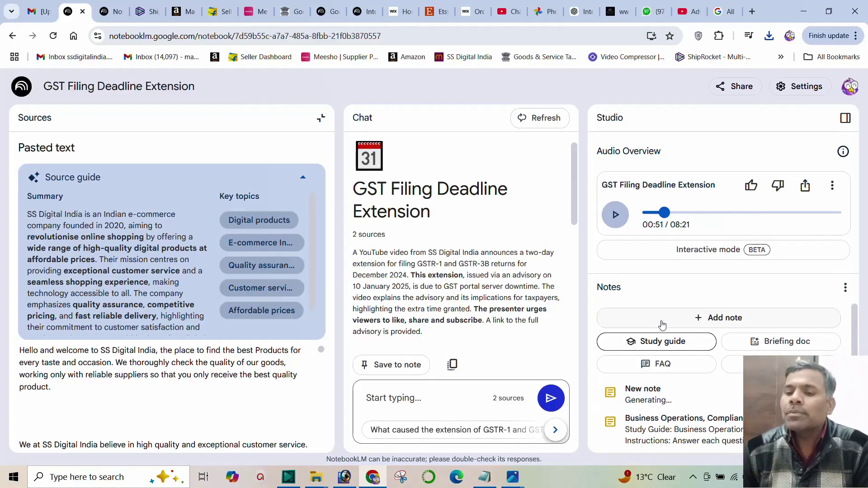
pyautogui.scroll(-1, 677, 339)
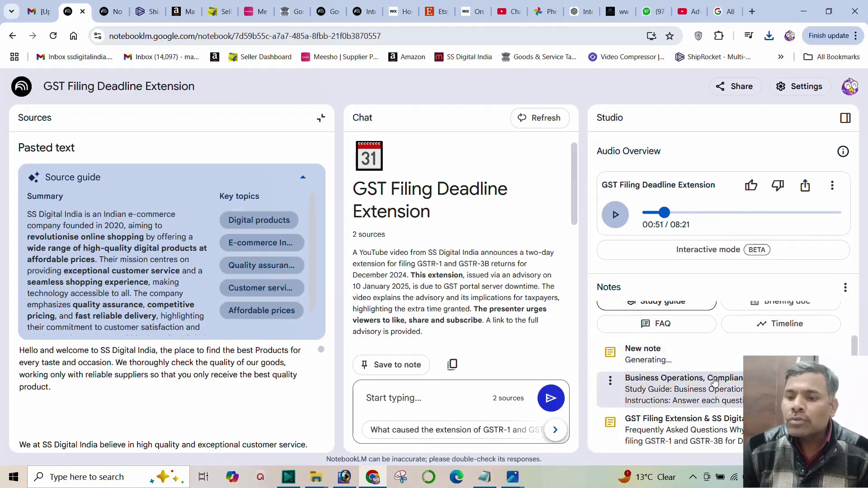
pyautogui.click(653, 400)
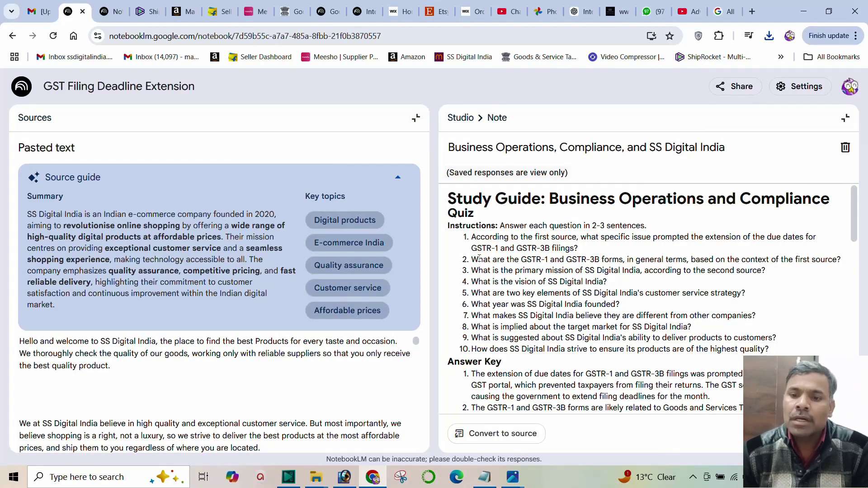
# - Review the study guide's quiz questions, answer key, essay questions and glossary of key terms, and close the note
pyautogui.moveTo(470, 245); pyautogui.dragTo(768, 349)
pyautogui.scroll(-3, 705, 320)
pyautogui.moveTo(471, 261); pyautogui.dragTo(541, 336)
pyautogui.click(555, 318)
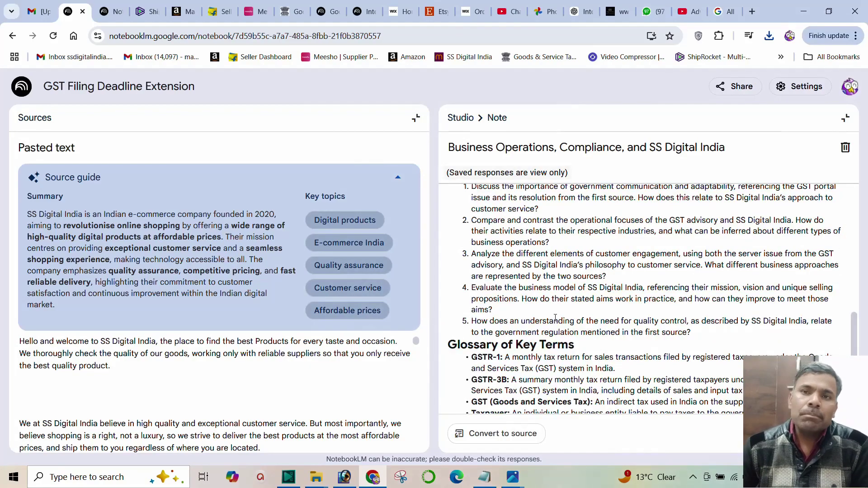
pyautogui.scroll(12, 555, 317)
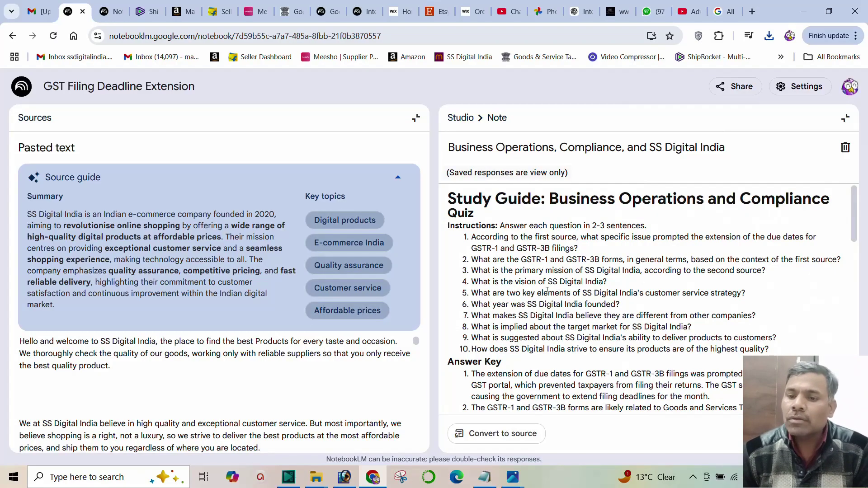
pyautogui.scroll(-12, 547, 290)
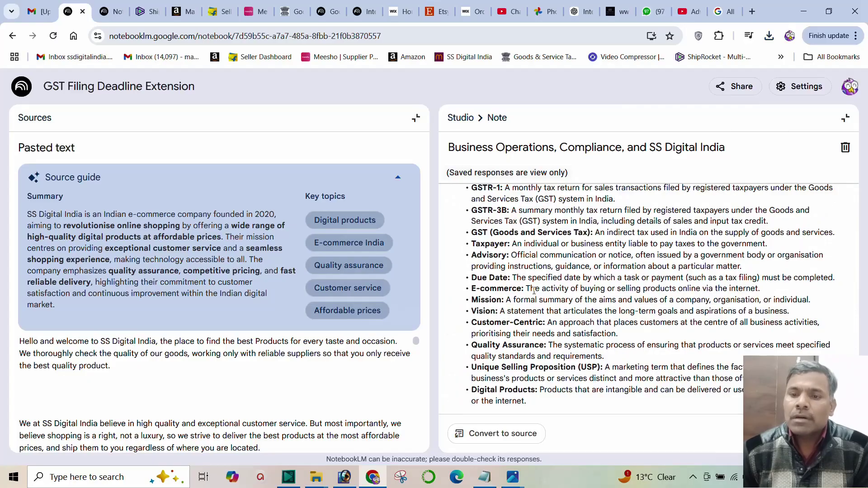
pyautogui.click(462, 120)
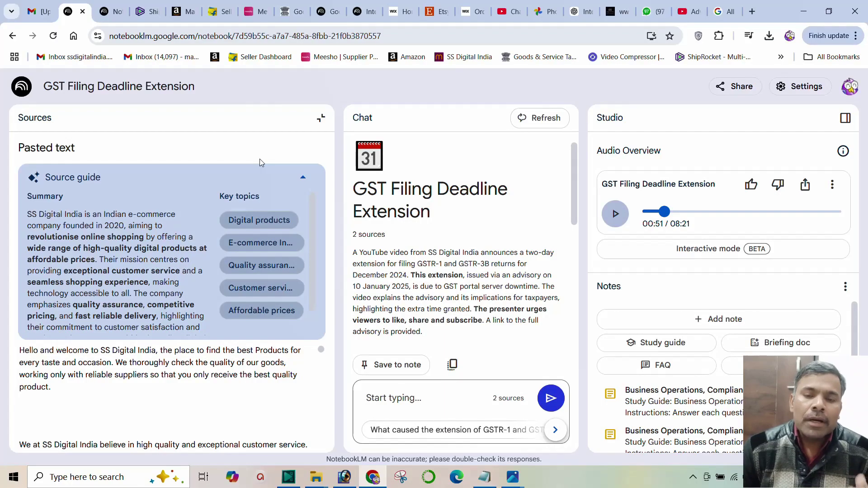
# - Close the pasted text source view and generate a timeline note from the notebook's sources
pyautogui.click(321, 118)
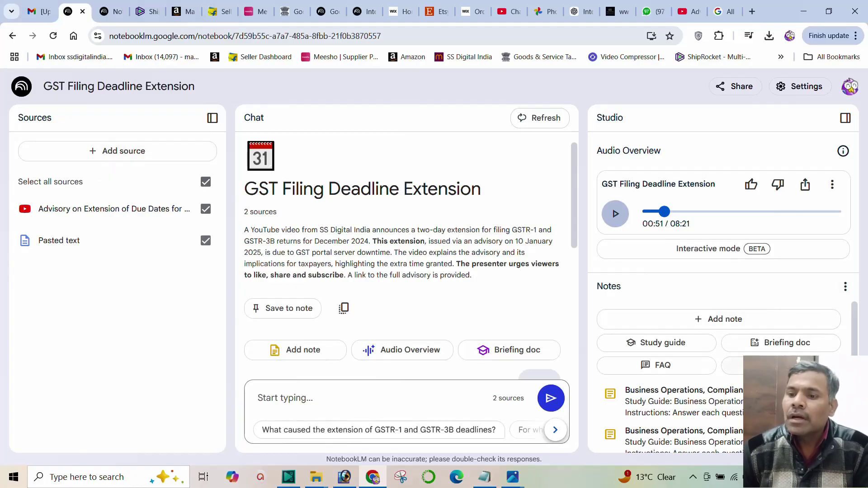
pyautogui.click(733, 365)
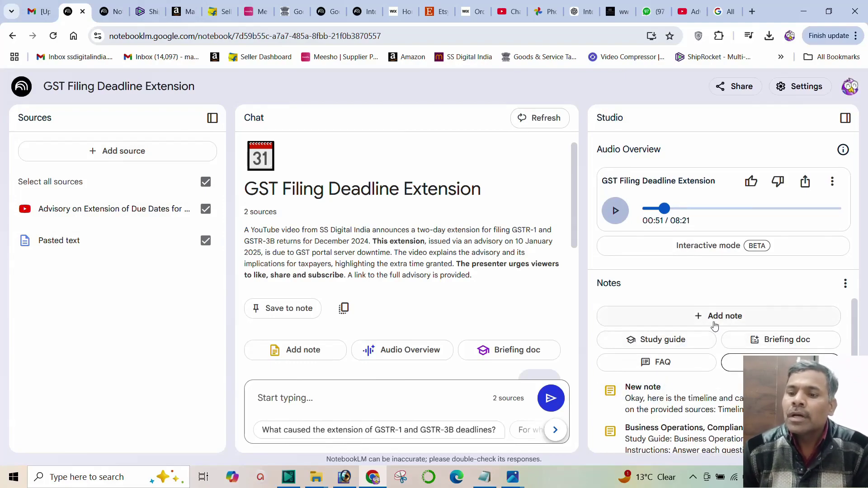
pyautogui.scroll(-2, 717, 327)
pyautogui.scroll(2, 721, 357)
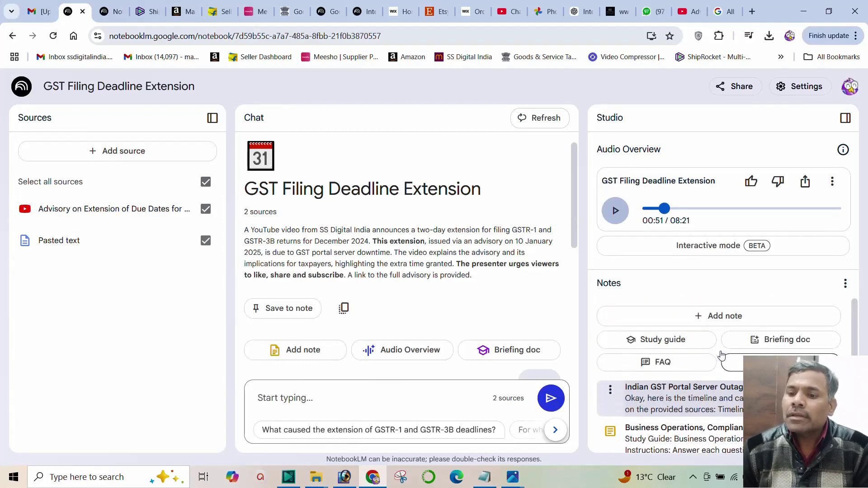
# - Open the generated timeline note and examine its dated events and cast of characters
pyautogui.click(682, 394)
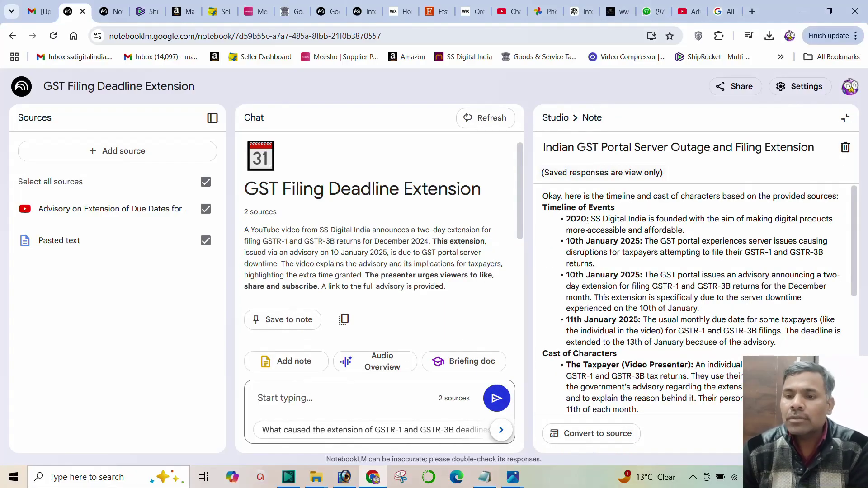
pyautogui.moveTo(565, 219); pyautogui.dragTo(615, 238)
pyautogui.moveTo(565, 274); pyautogui.dragTo(632, 274)
pyautogui.moveTo(565, 319); pyautogui.dragTo(616, 320)
pyautogui.moveTo(565, 365); pyautogui.dragTo(663, 365)
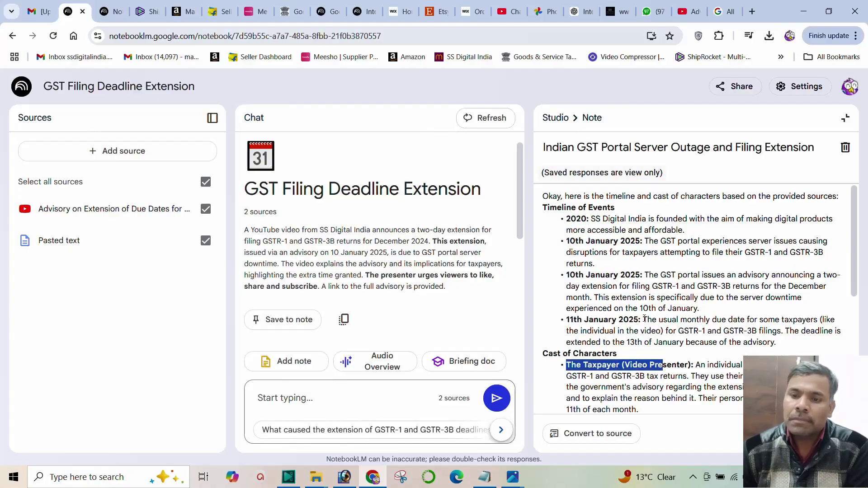